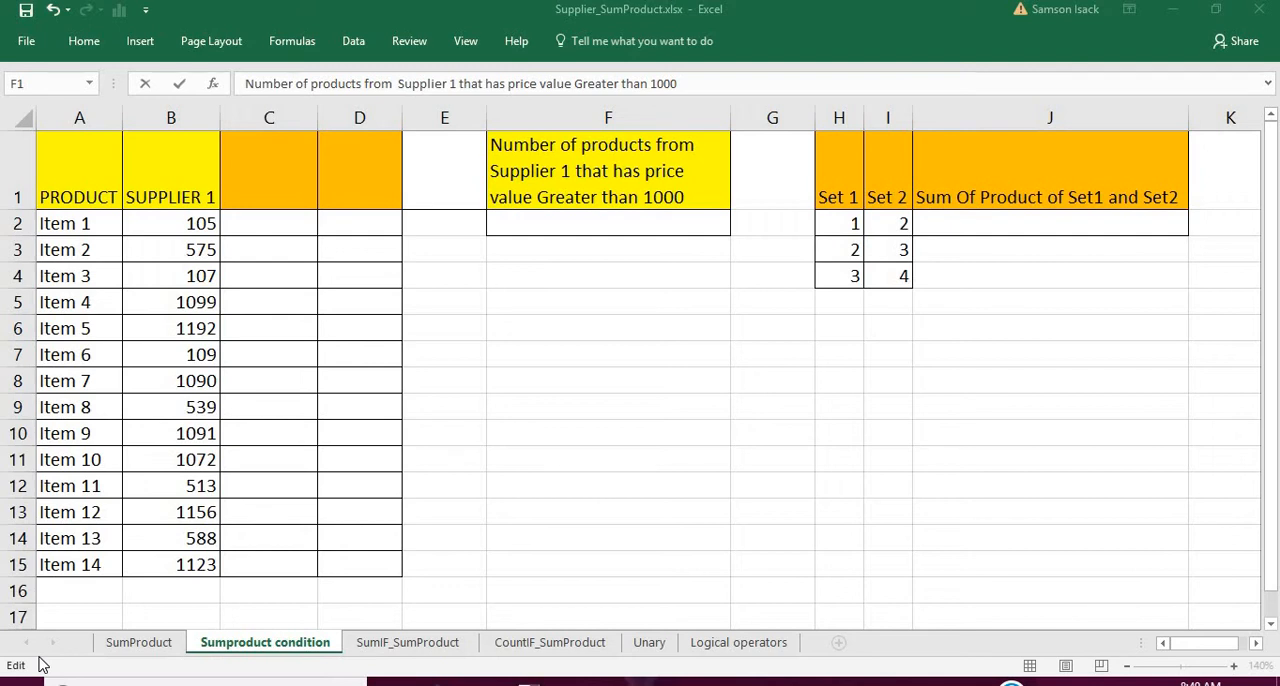
- Examine the product list and the Supplier 1 prices, picking out the prices above 1000
{"action": "left_click", "coordinate": [111, 175]}
{"action": "left_click", "coordinate": [111, 175]}
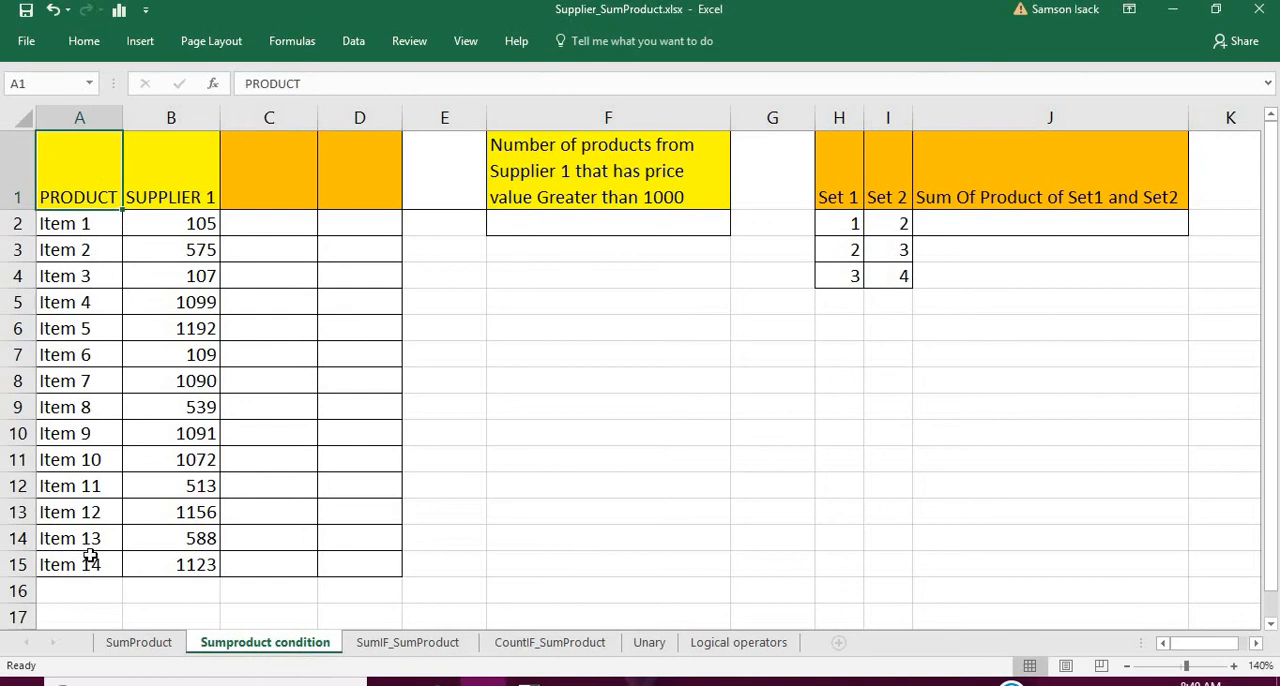
{"action": "left_click_drag", "start_coordinate": [88, 560], "coordinate": [86, 226]}
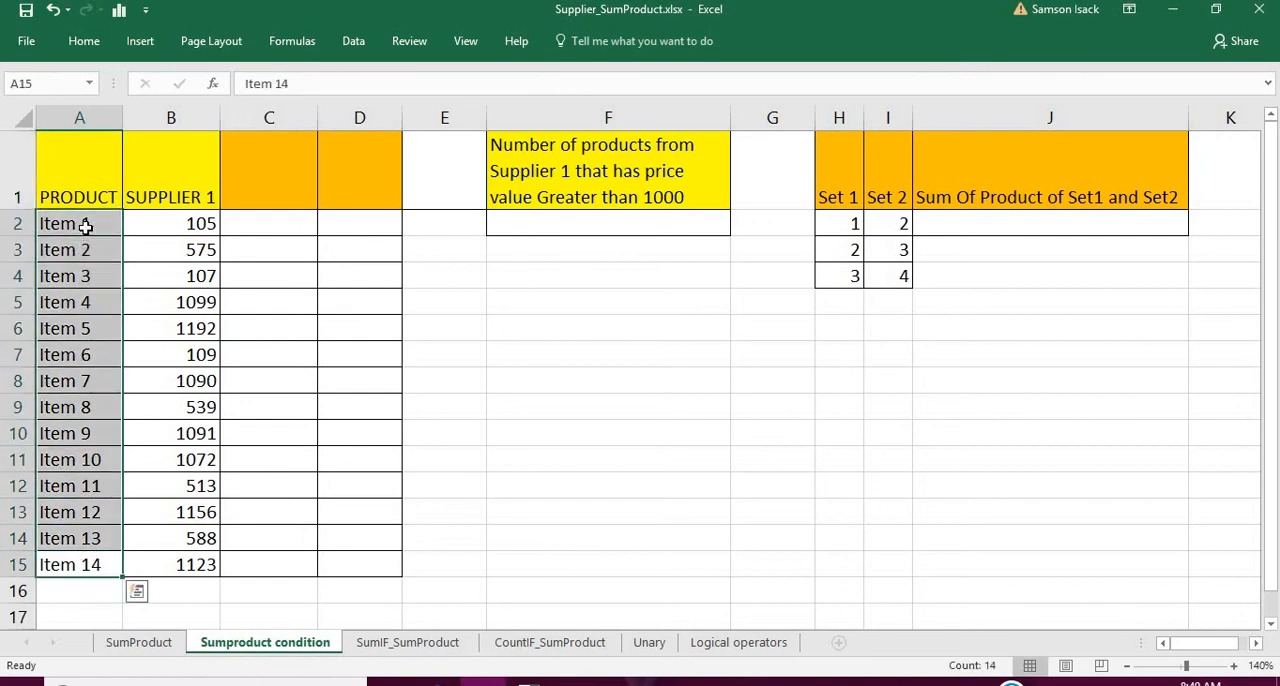
{"action": "left_click", "coordinate": [161, 225]}
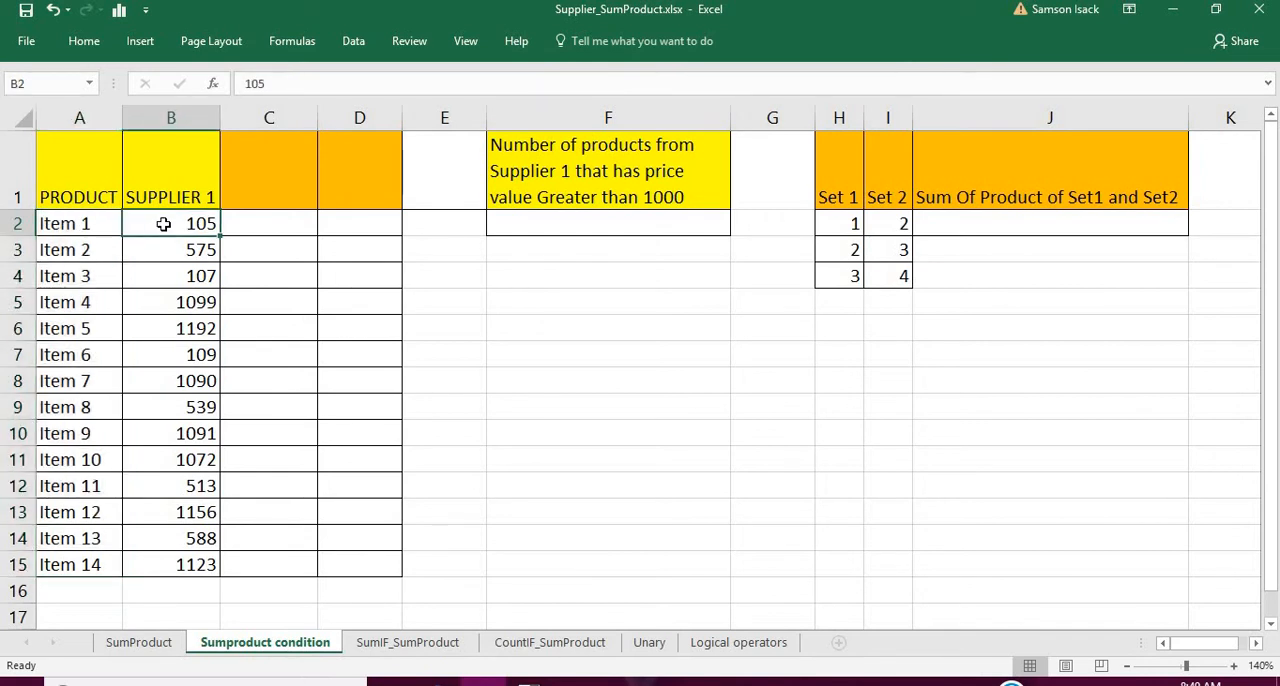
{"action": "left_click_drag", "start_coordinate": [163, 224], "coordinate": [200, 563]}
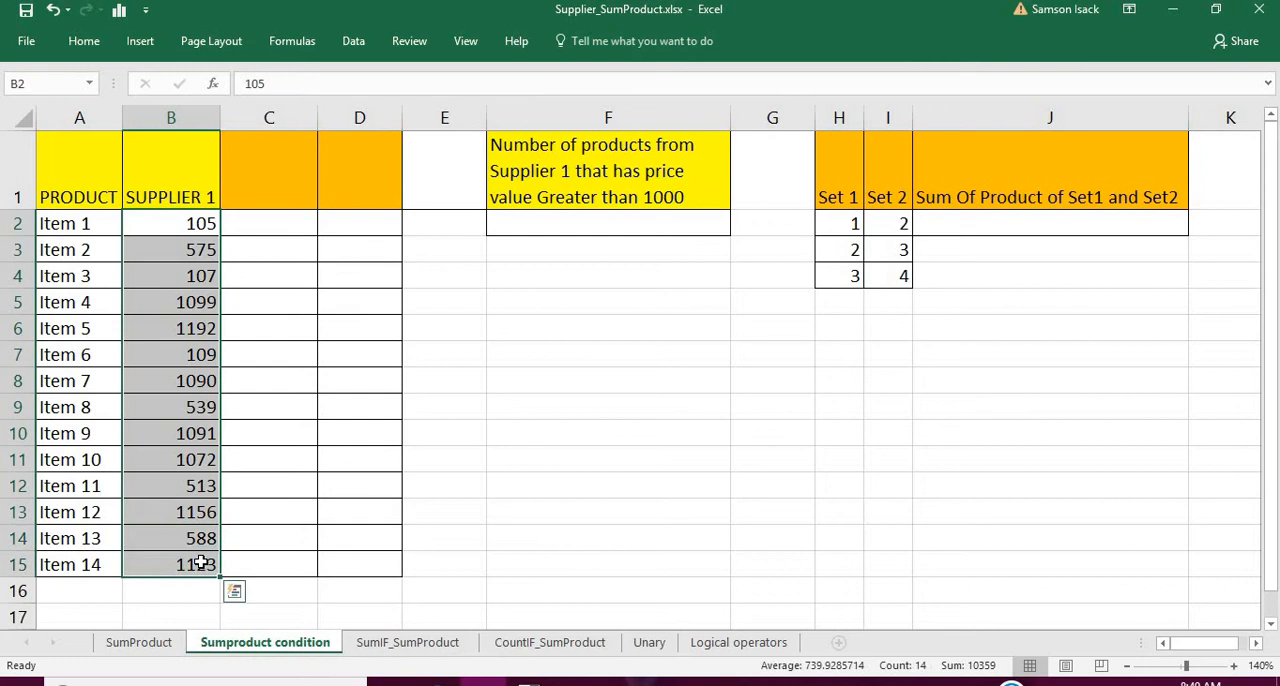
{"action": "left_click", "coordinate": [283, 175]}
{"action": "left_click", "coordinate": [104, 165]}
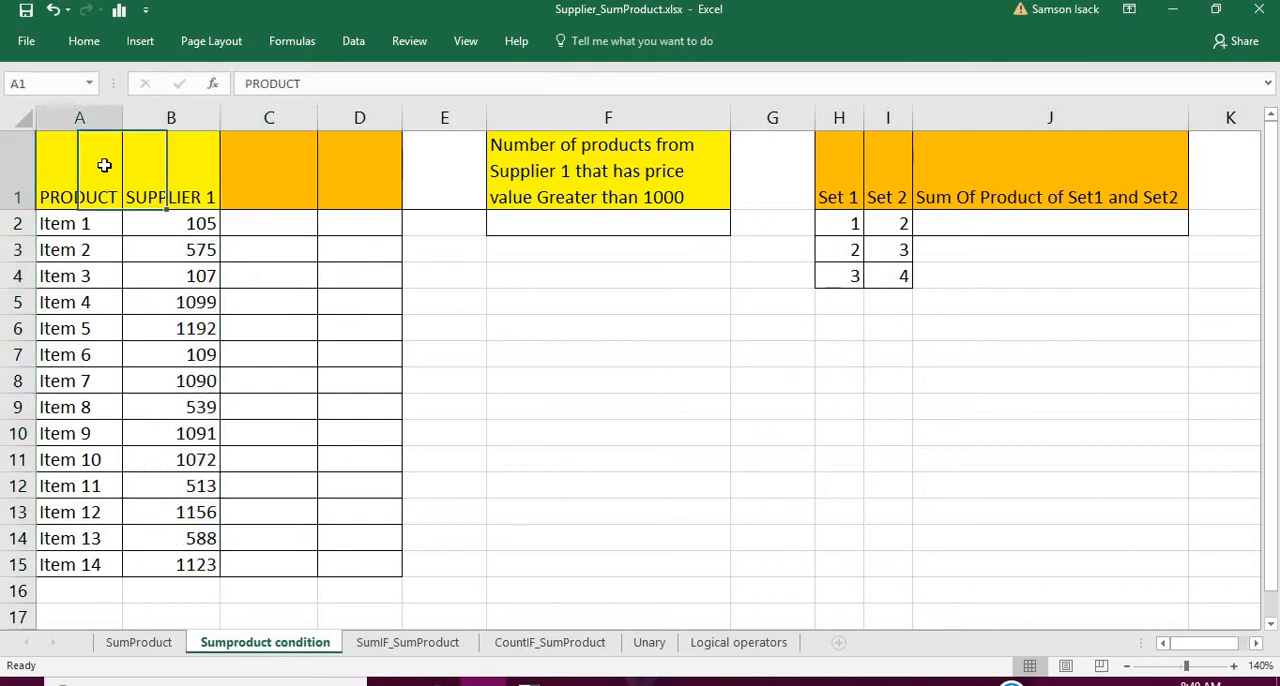
{"action": "left_click", "coordinate": [174, 222]}
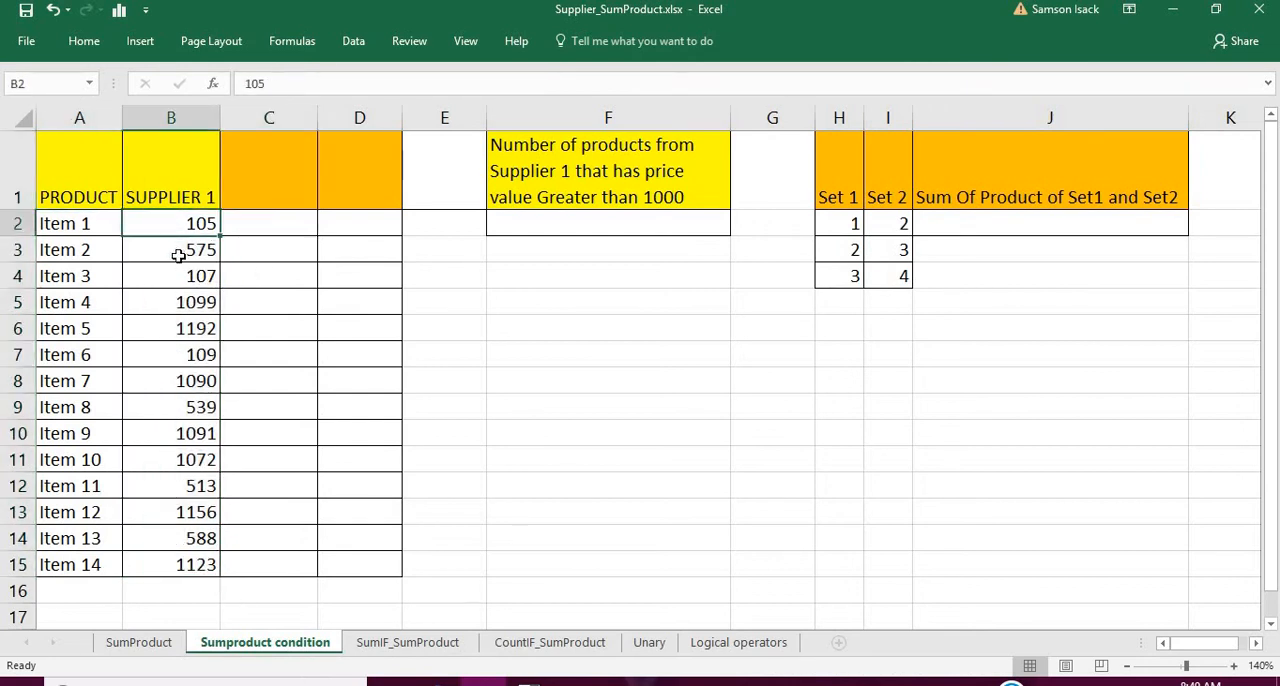
{"action": "left_click_drag", "start_coordinate": [178, 255], "coordinate": [196, 438]}
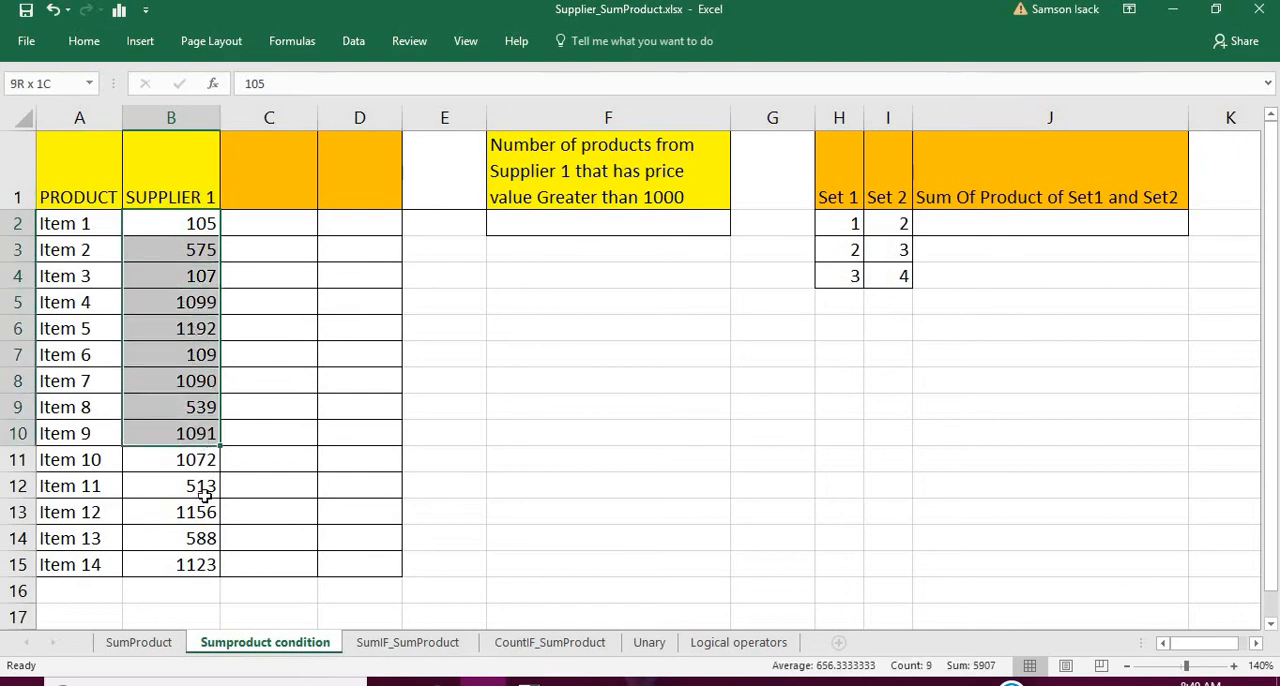
{"action": "left_click_drag", "start_coordinate": [204, 494], "coordinate": [182, 563]}
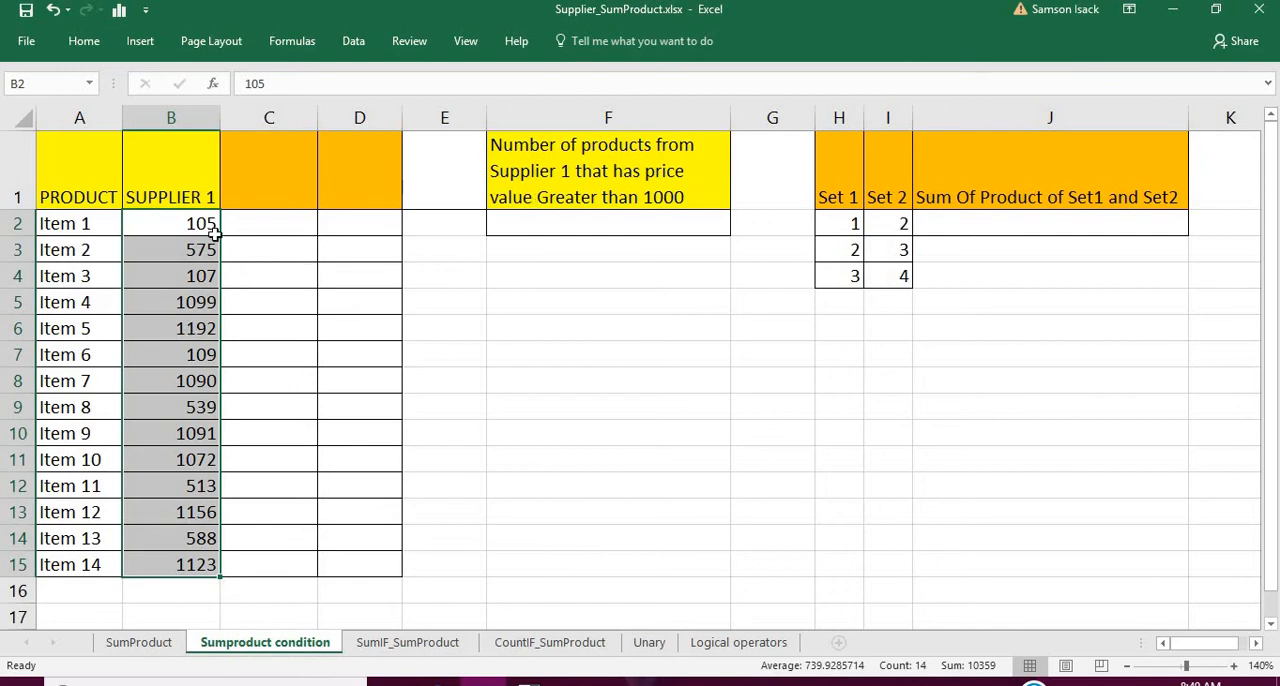
{"action": "left_click", "coordinate": [207, 306]}
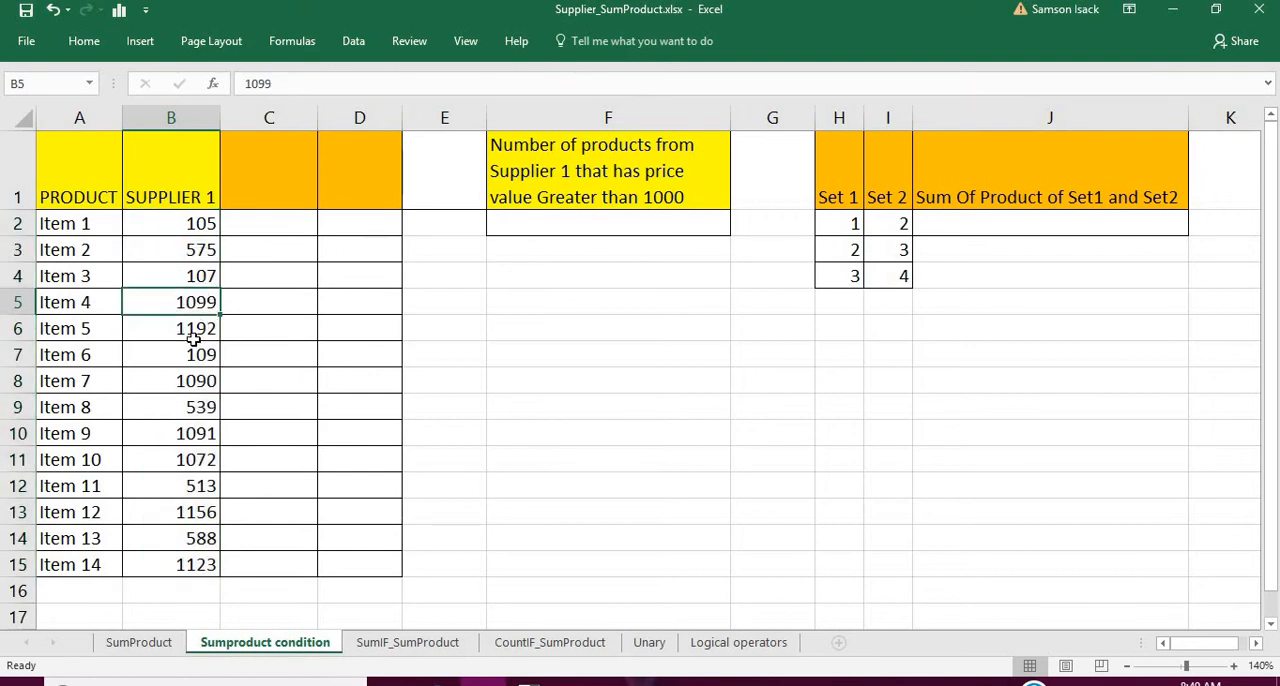
{"action": "left_click", "coordinate": [194, 333]}
{"action": "left_click", "coordinate": [194, 380]}
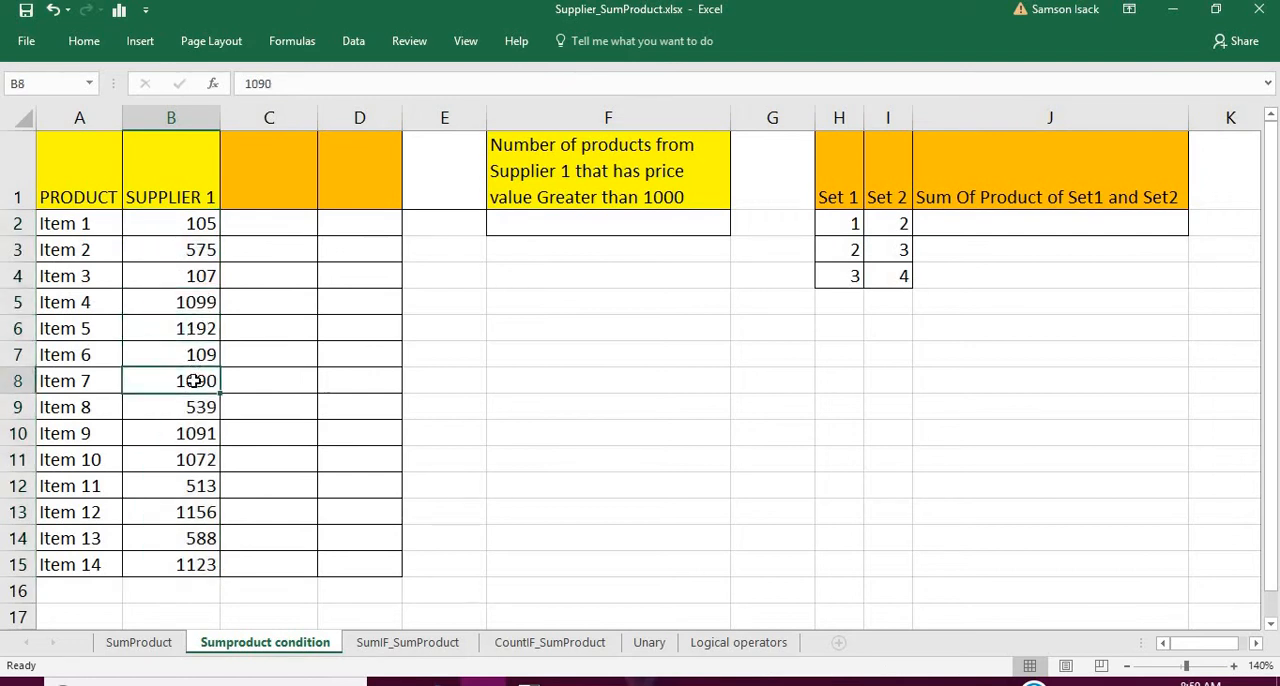
{"action": "left_click", "coordinate": [198, 433]}
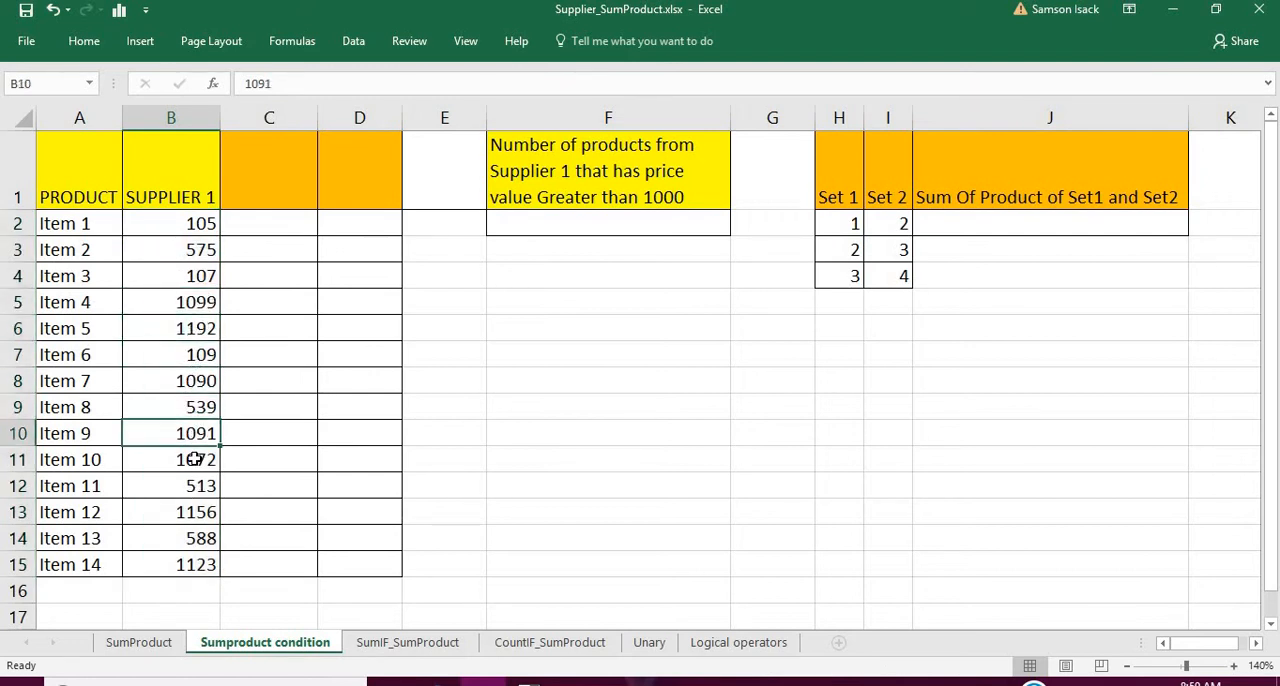
{"action": "left_click", "coordinate": [195, 459]}
{"action": "left_click", "coordinate": [188, 516]}
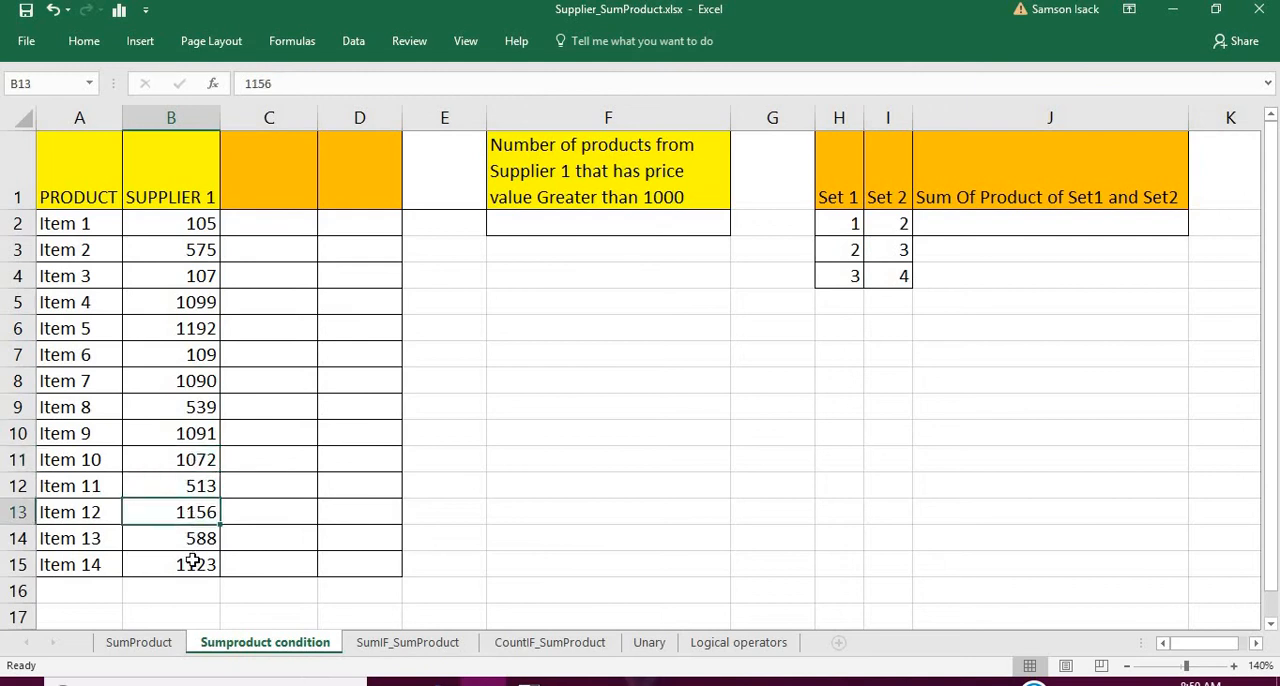
{"action": "left_click", "coordinate": [194, 567]}
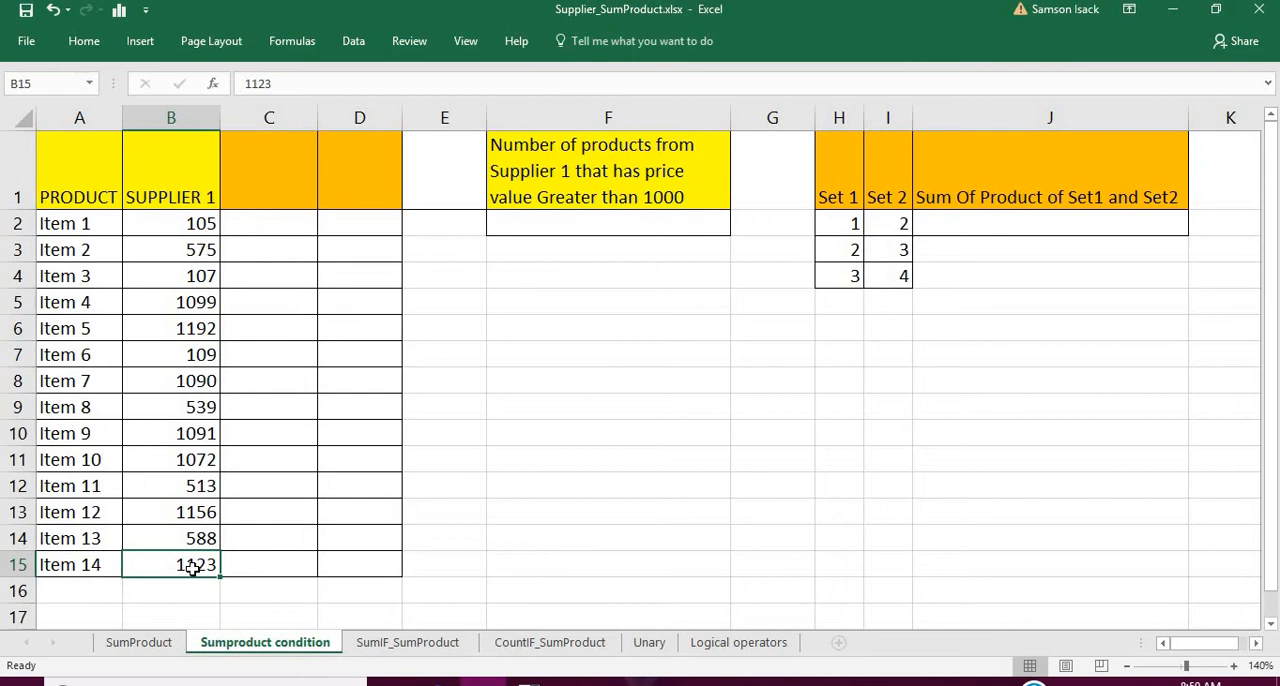
- Examine the two question headers and the Set 1 and Set 2 value ranges
{"action": "left_click", "coordinate": [659, 191]}
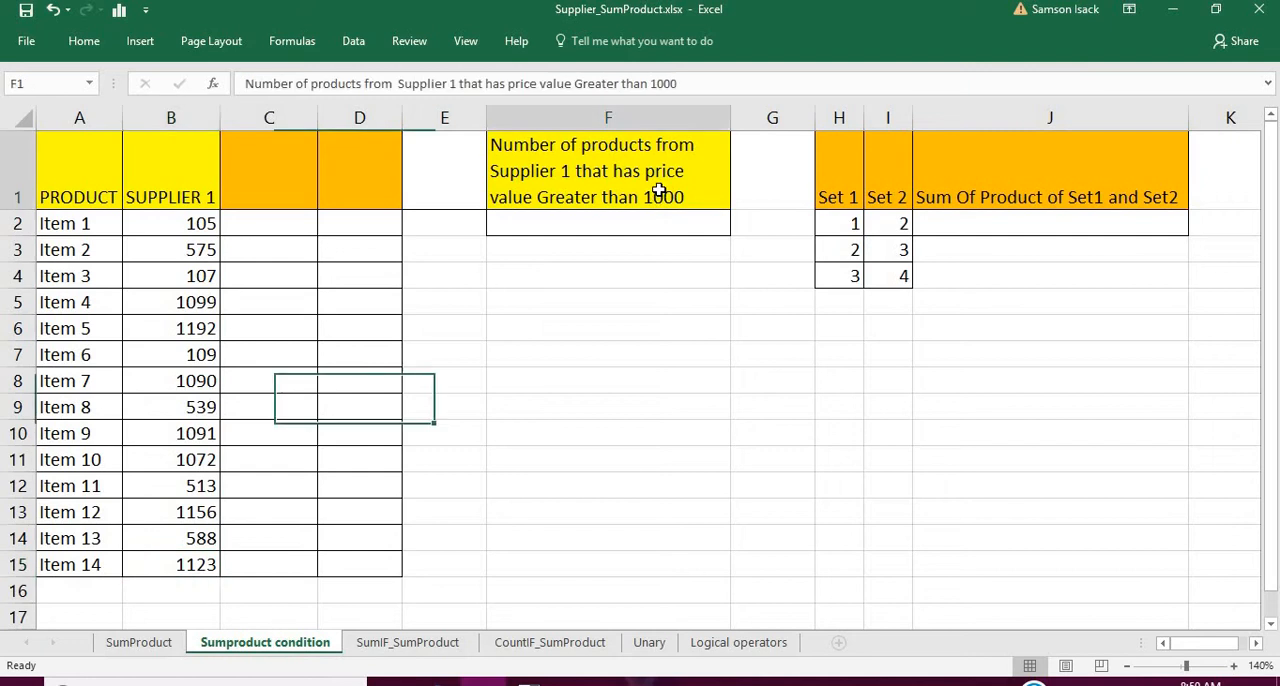
{"action": "left_click", "coordinate": [950, 193]}
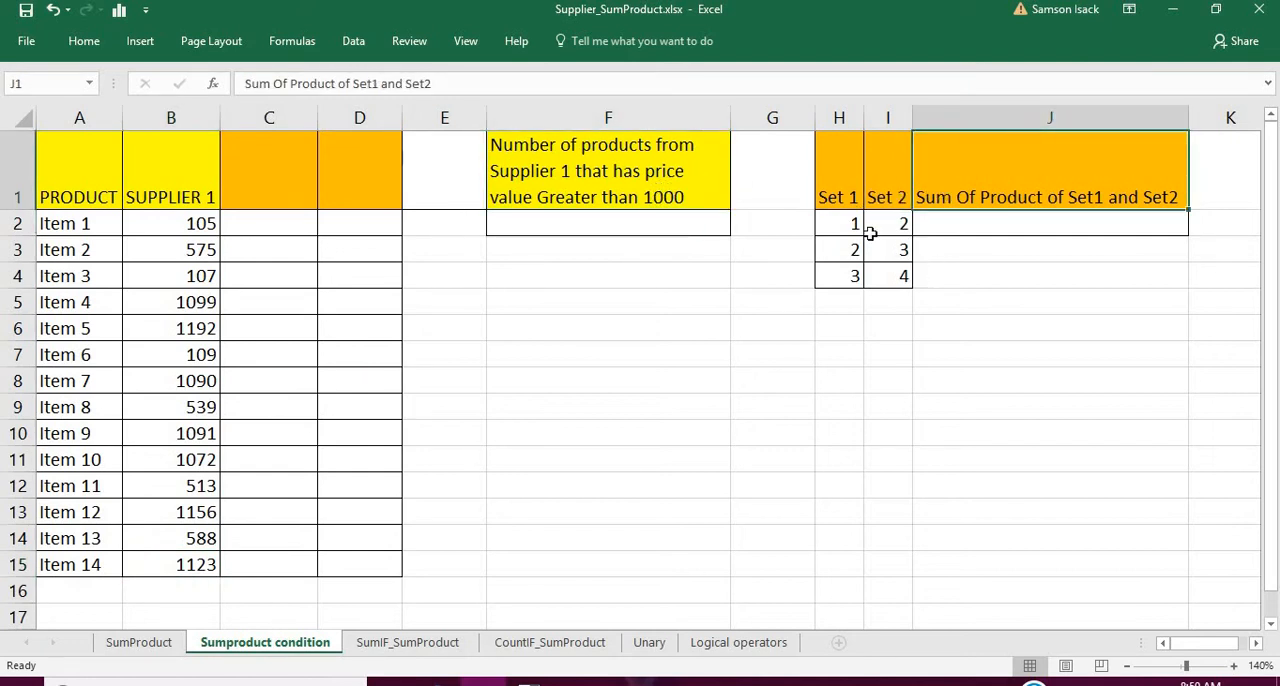
{"action": "left_click_drag", "start_coordinate": [854, 222], "coordinate": [854, 277]}
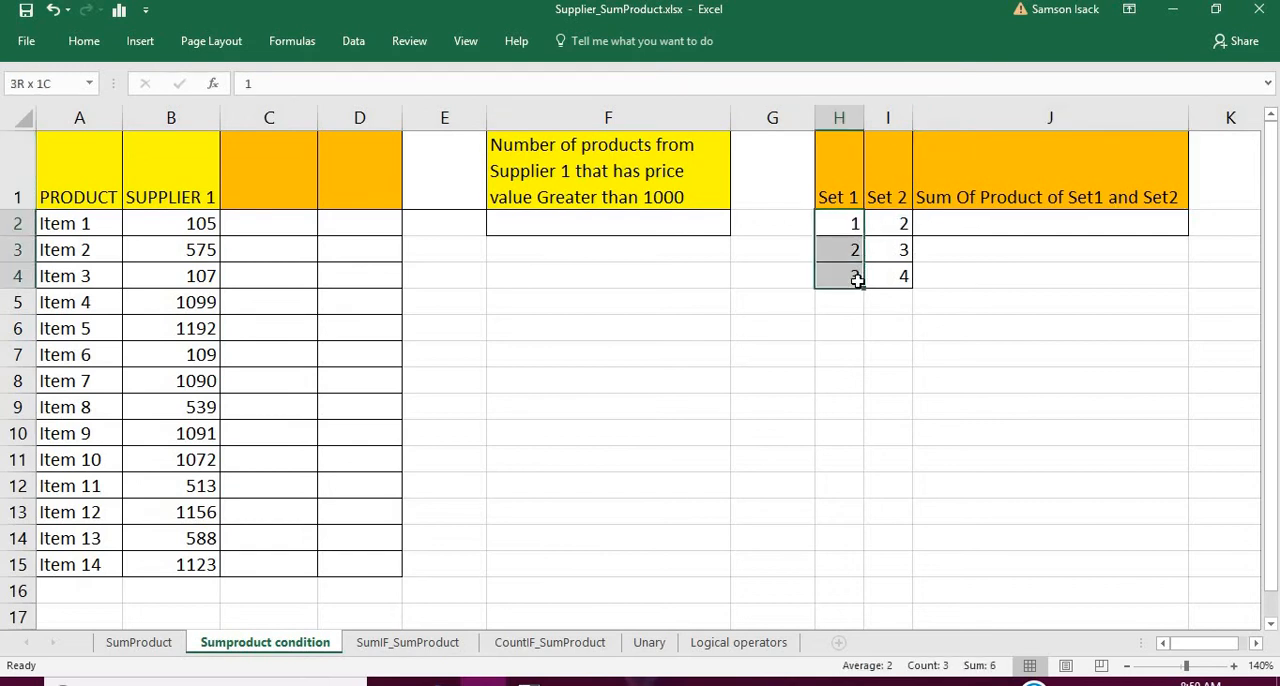
{"action": "left_click_drag", "start_coordinate": [887, 225], "coordinate": [903, 273]}
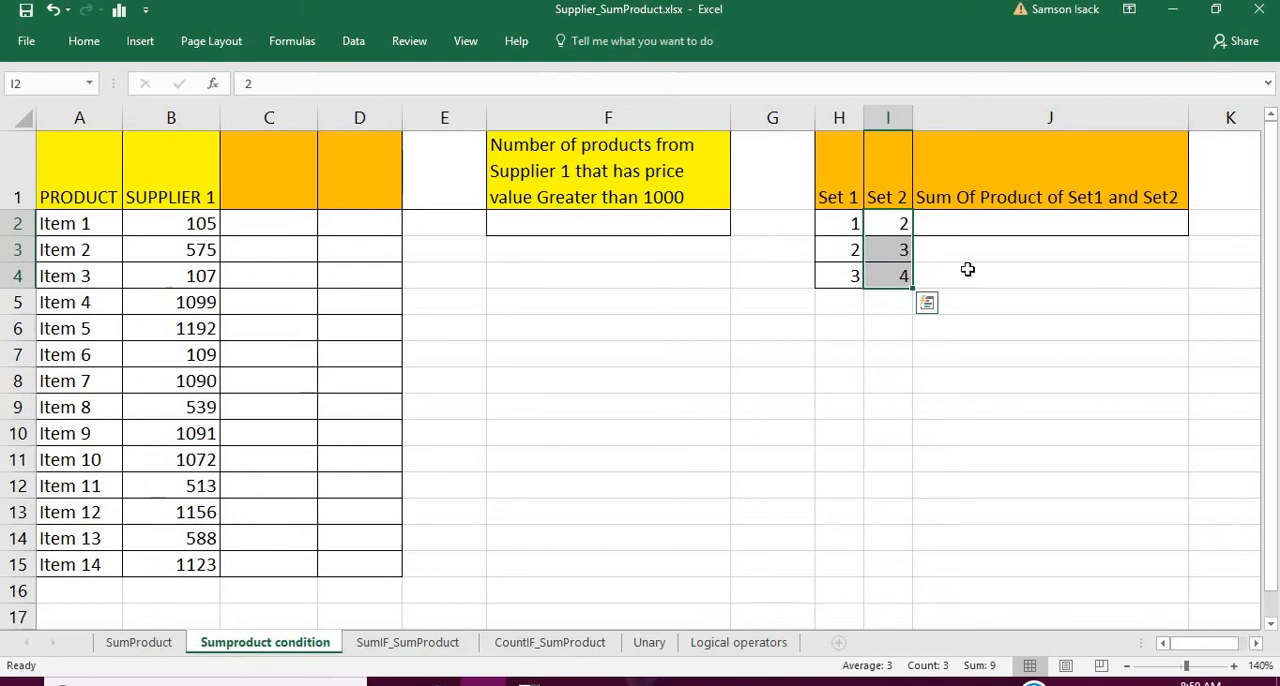
- Enter the formula =H2*I2 in J2 to multiply the first Set 1 and Set 2 values
{"action": "left_click", "coordinate": [986, 220]}
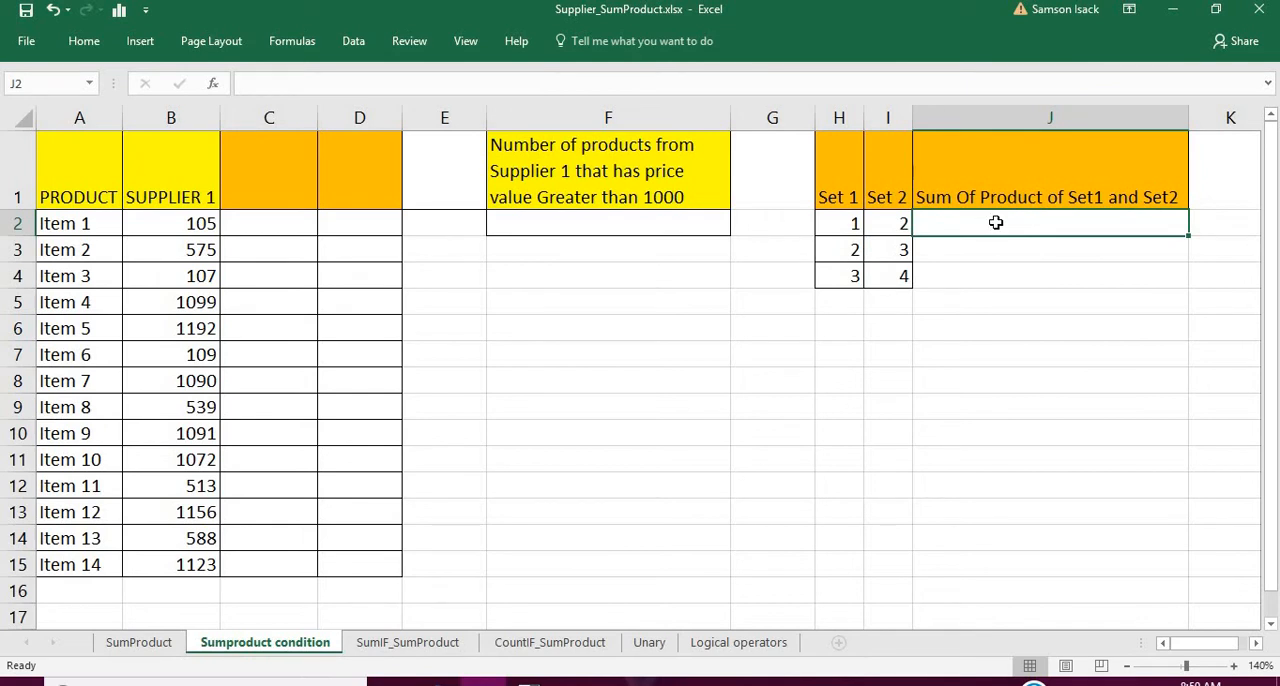
{"action": "type", "text": "="}
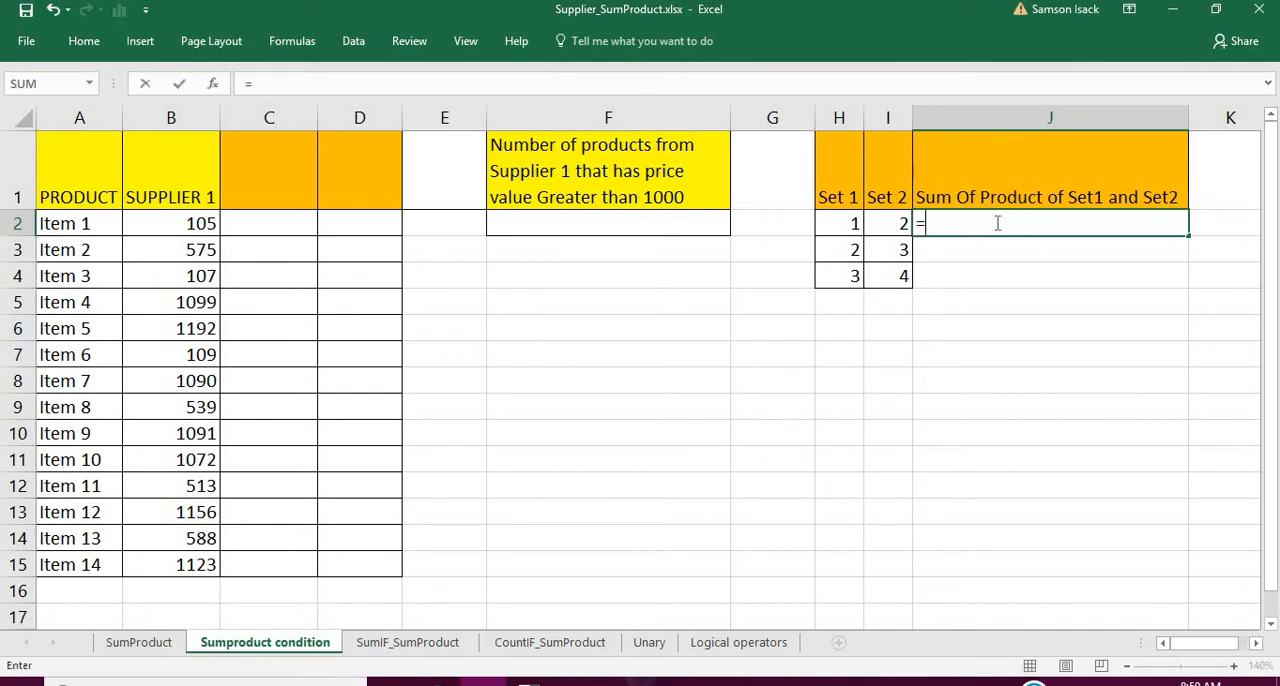
{"action": "left_click", "coordinate": [842, 226]}
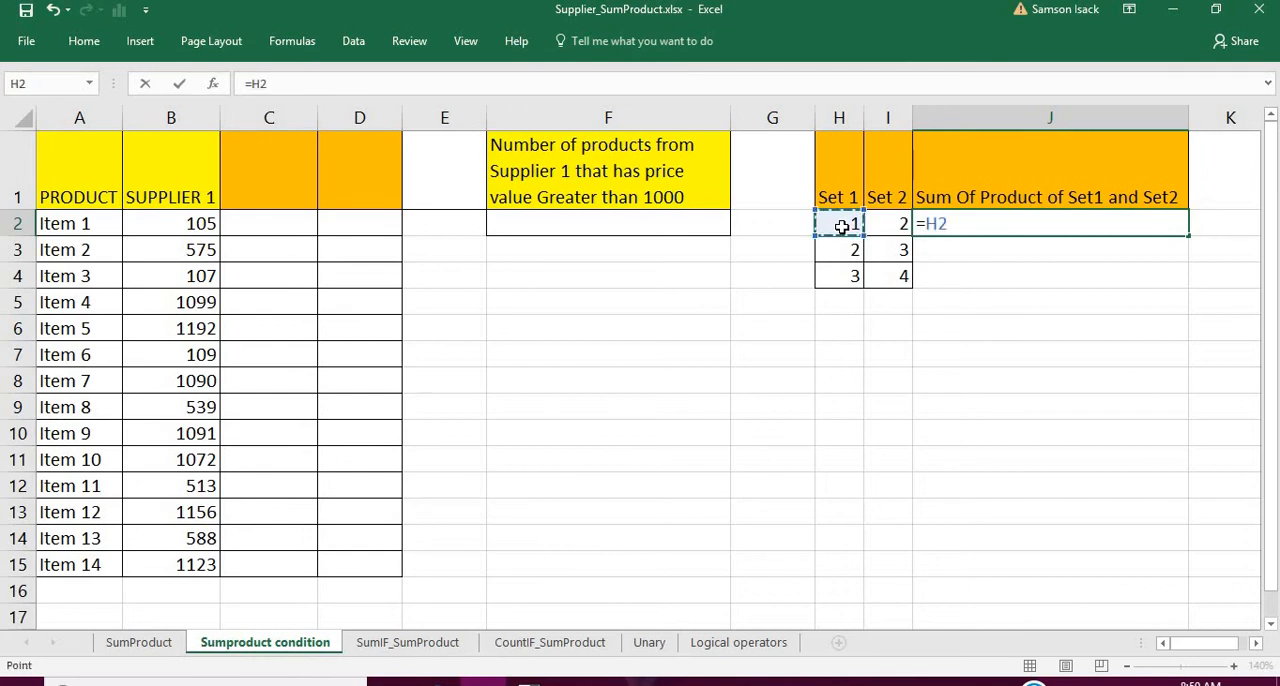
{"action": "type", "text": "+"}
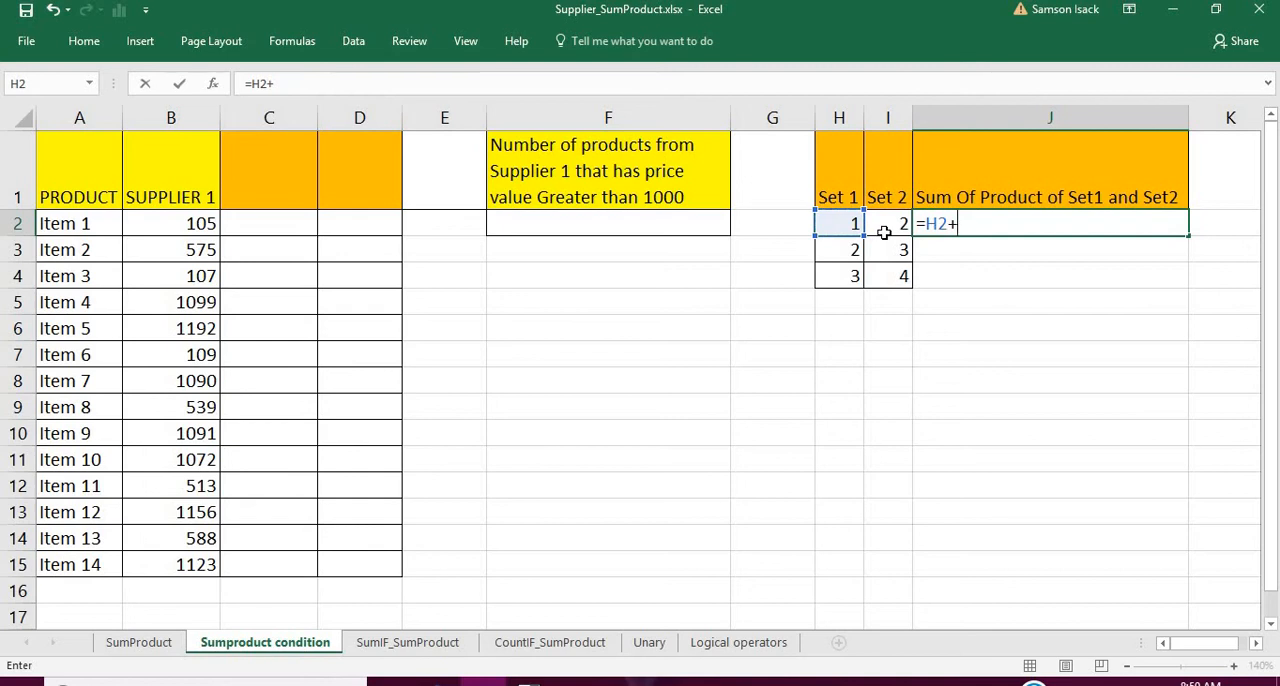
{"action": "key", "text": "BackSpace"}
{"action": "type", "text": "*"}
{"action": "left_click", "coordinate": [889, 223]}
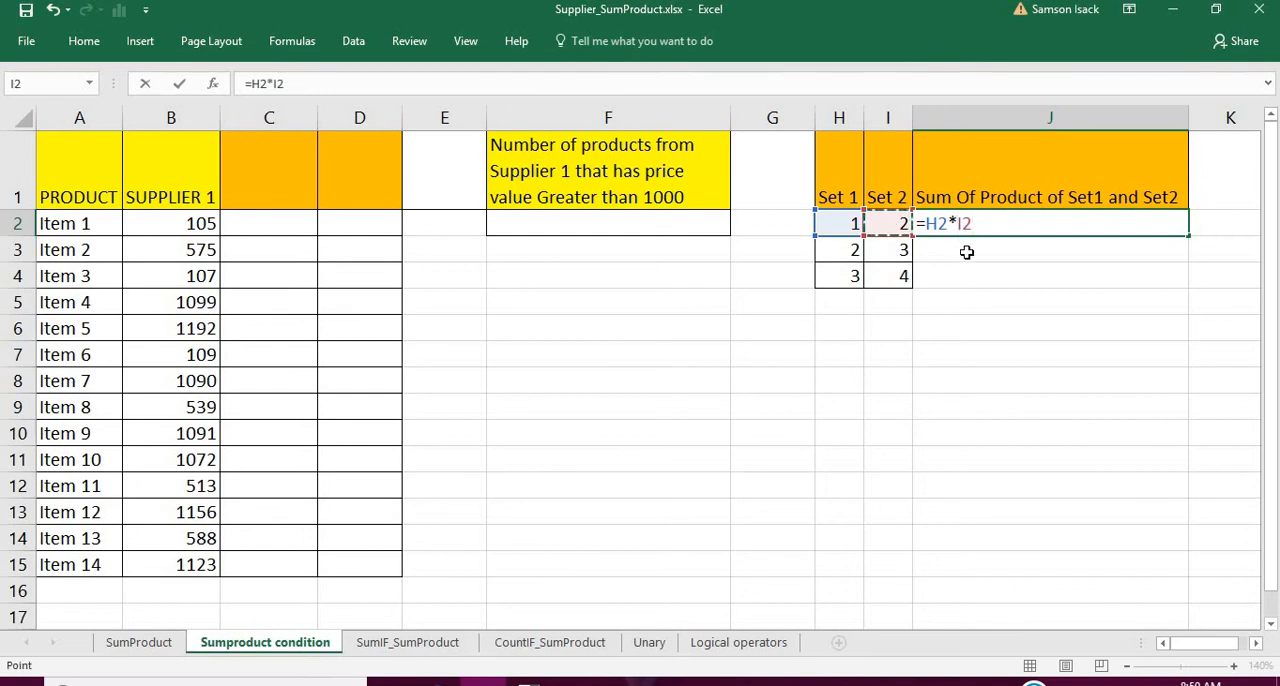
{"action": "type", "text": "+"}
{"action": "key", "text": "BackSpace"}
{"action": "key", "text": "Return"}
- Fill the J2 multiplication formula down through J4
{"action": "left_click", "coordinate": [993, 216]}
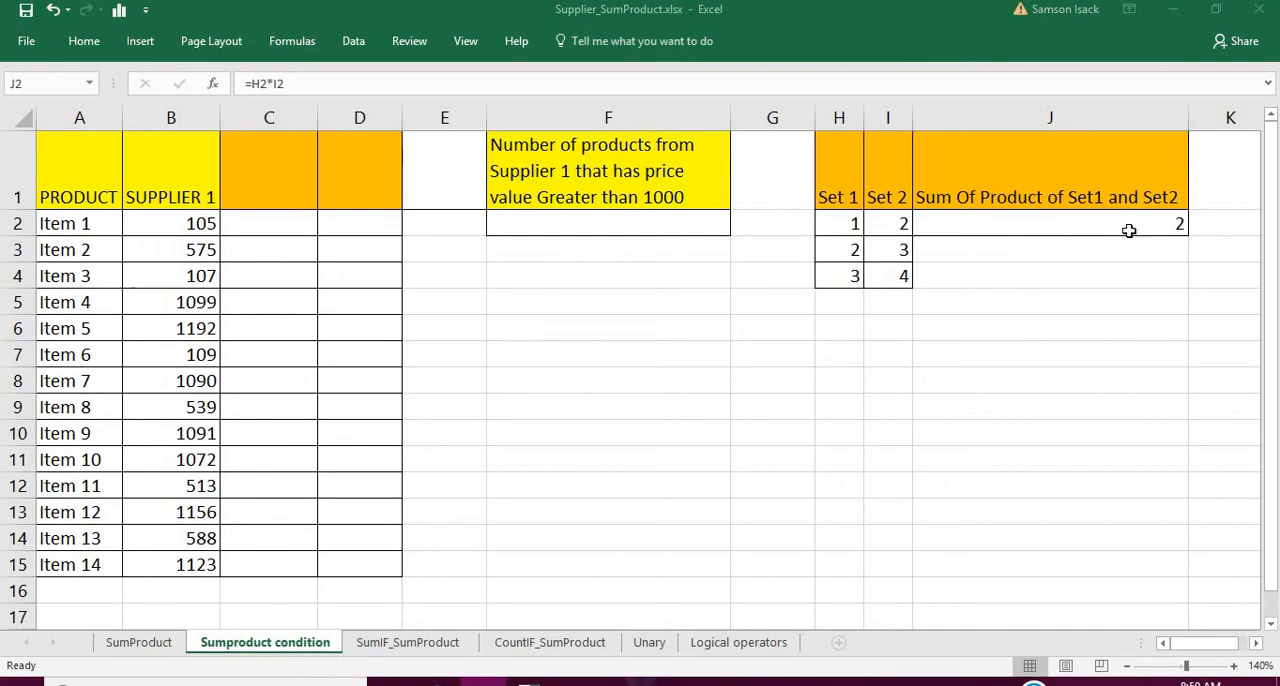
{"action": "left_click", "coordinate": [1129, 231]}
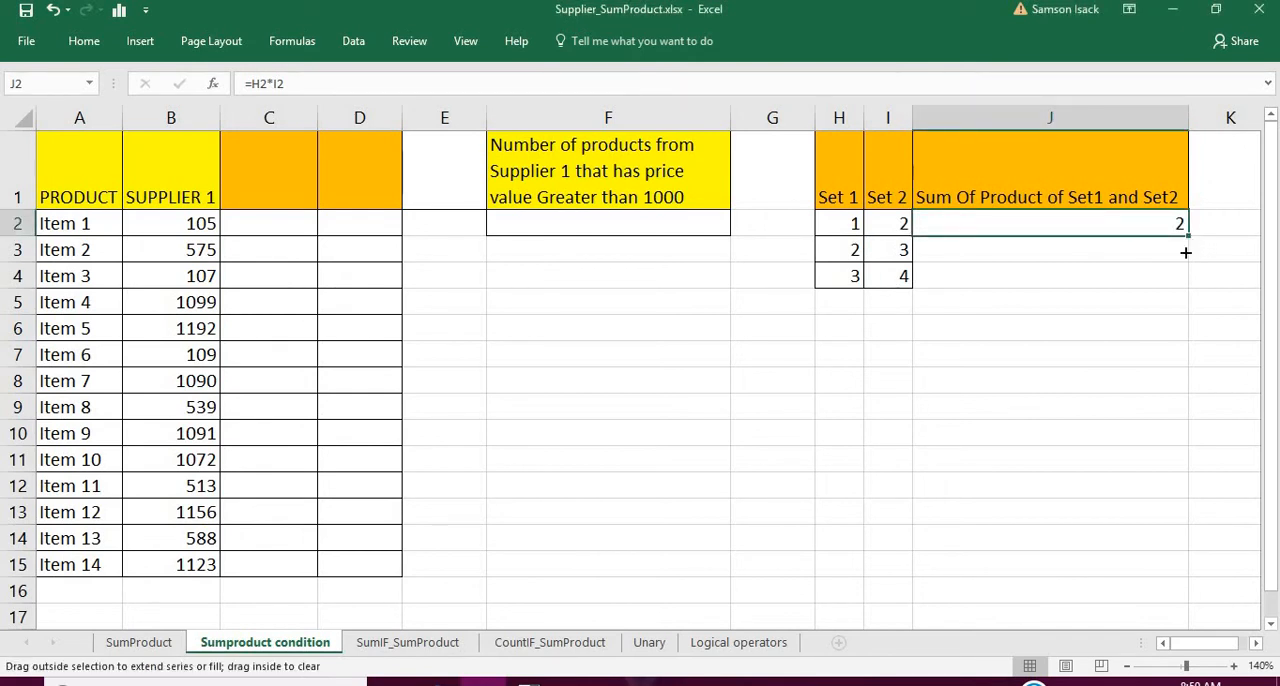
{"action": "left_click_drag", "start_coordinate": [1185, 252], "coordinate": [1183, 290]}
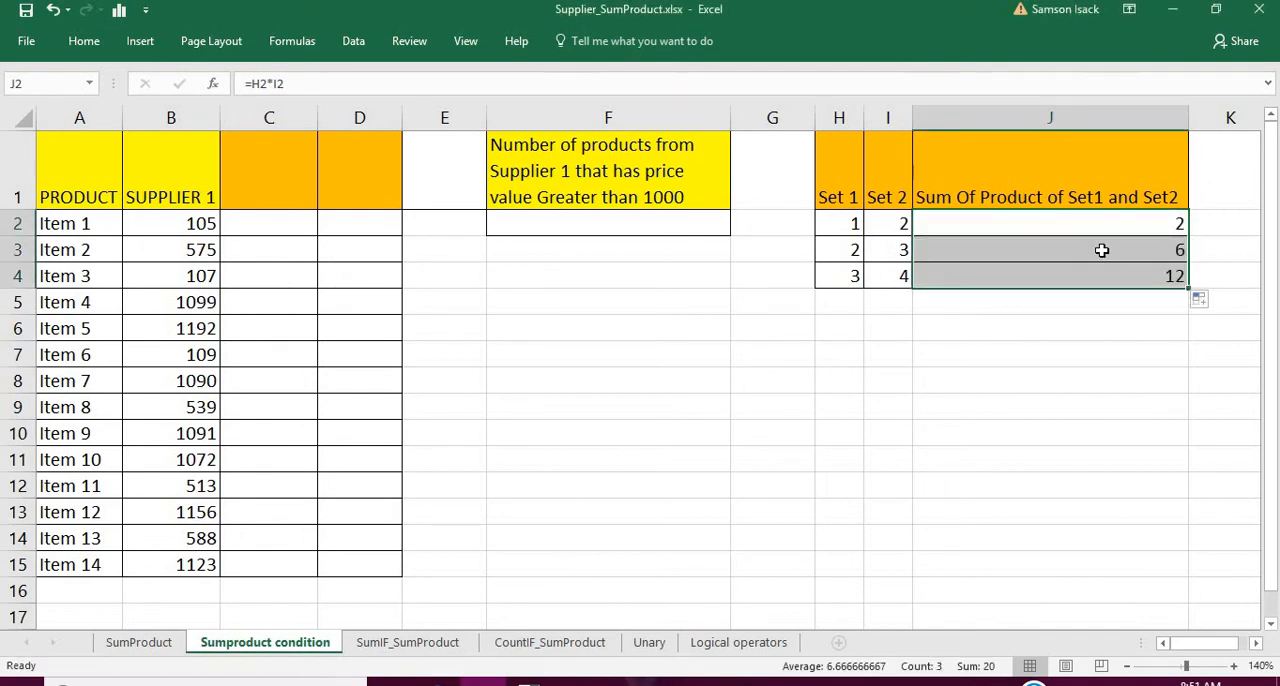
- Enter =SUM(J2:J4) in J5 to total the products of Set 1 and Set 2
{"action": "left_click", "coordinate": [1101, 250]}
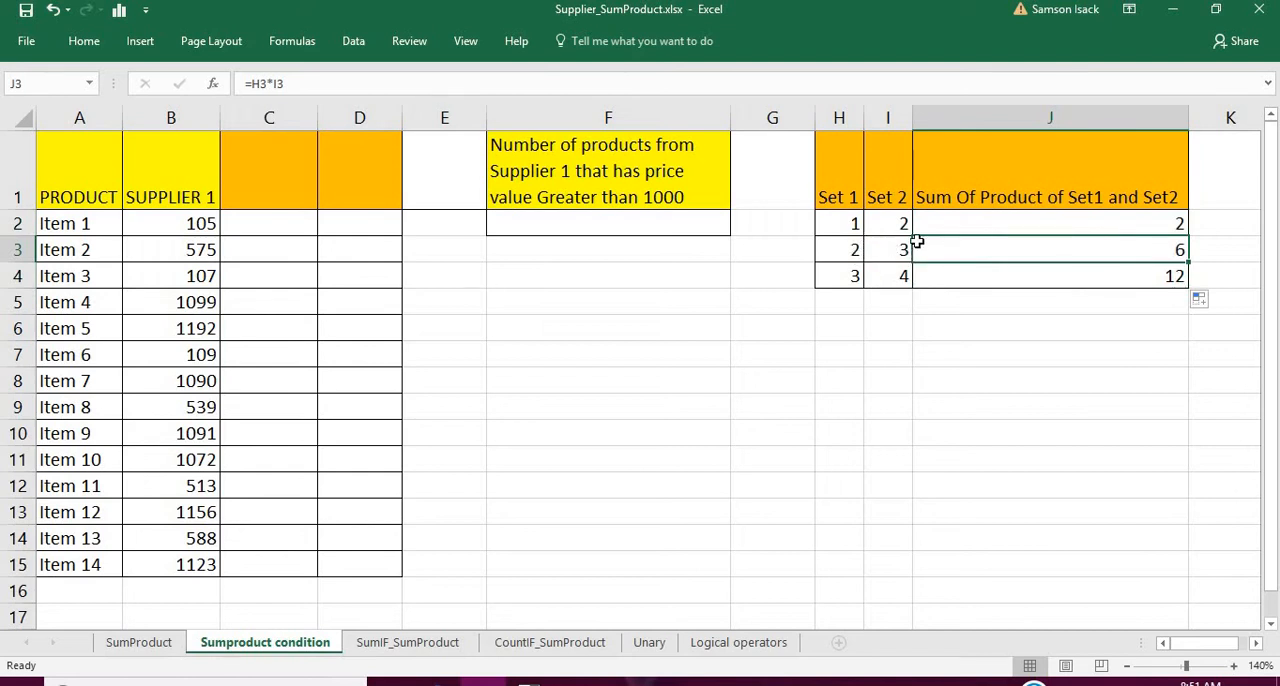
{"action": "left_click", "coordinate": [988, 298]}
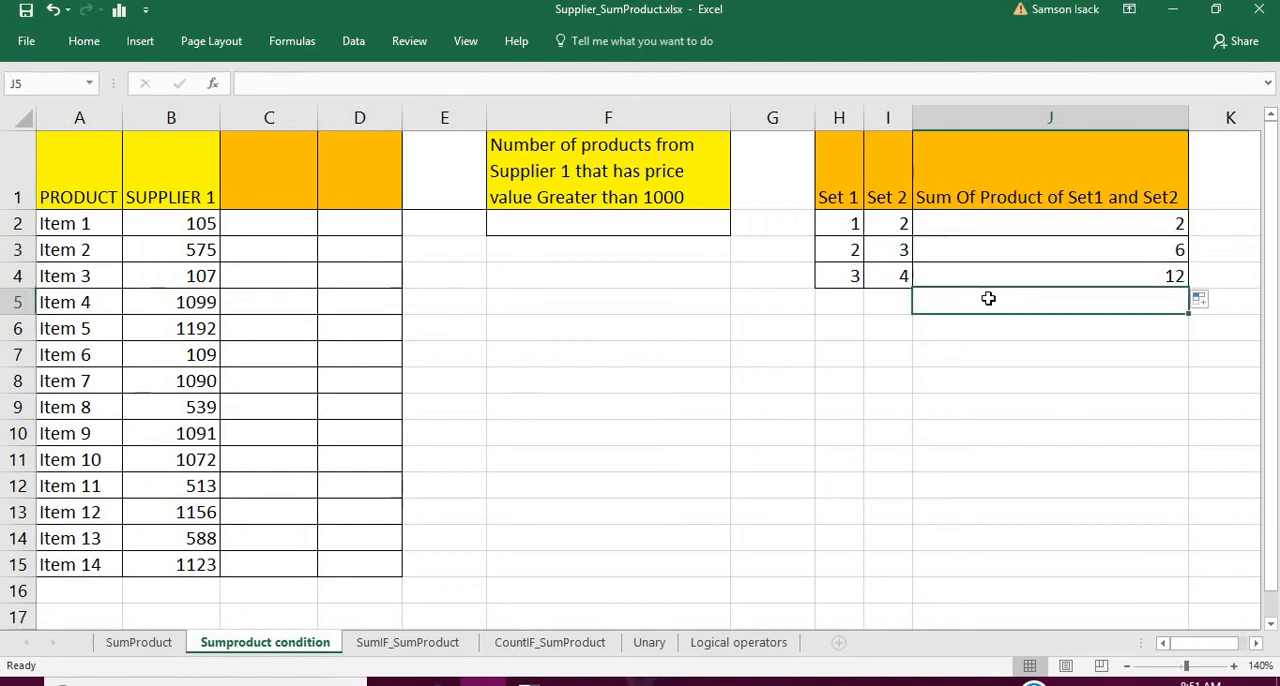
{"action": "type", "text": "="}
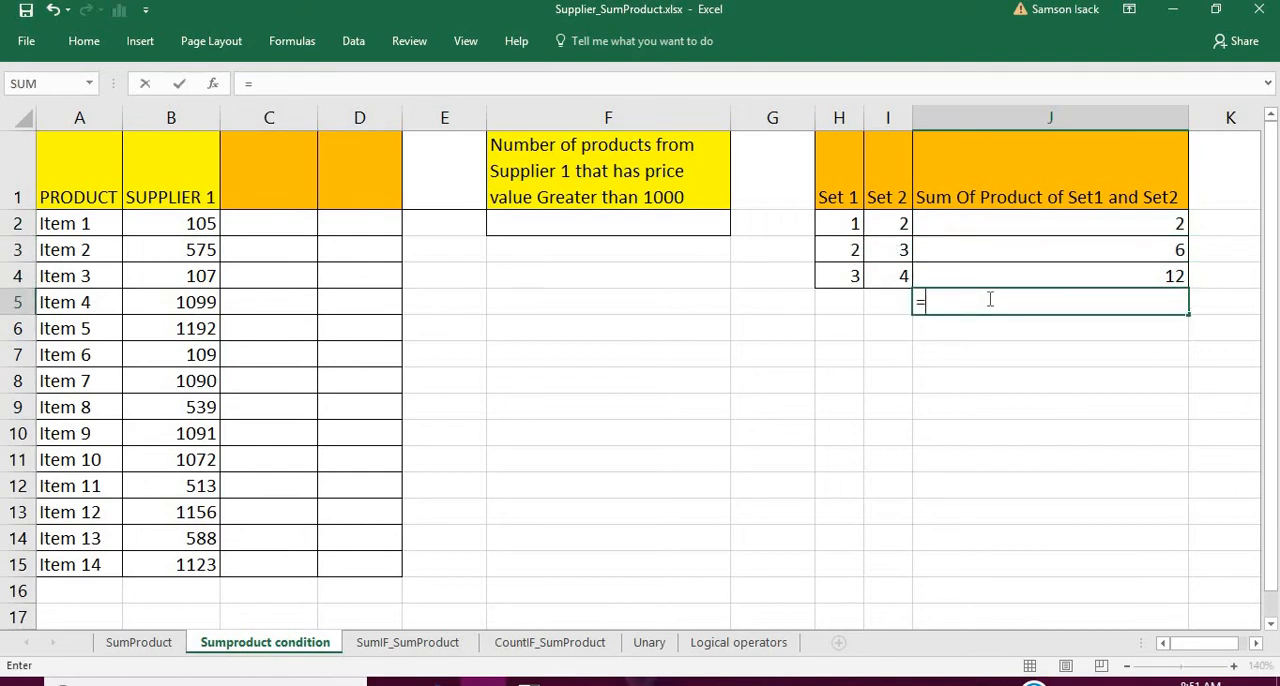
{"action": "type", "text": "SUM"}
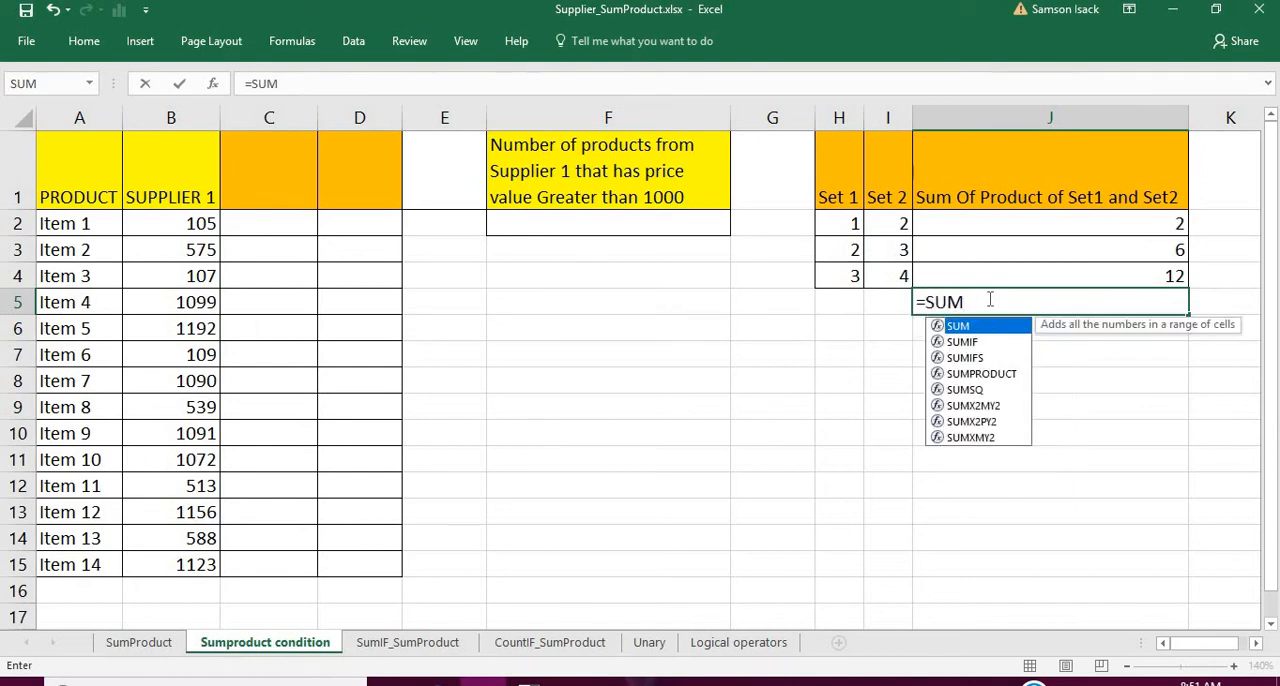
{"action": "type", "text": "("}
{"action": "left_click_drag", "start_coordinate": [1030, 226], "coordinate": [1030, 270]}
{"action": "type", "text": ")"}
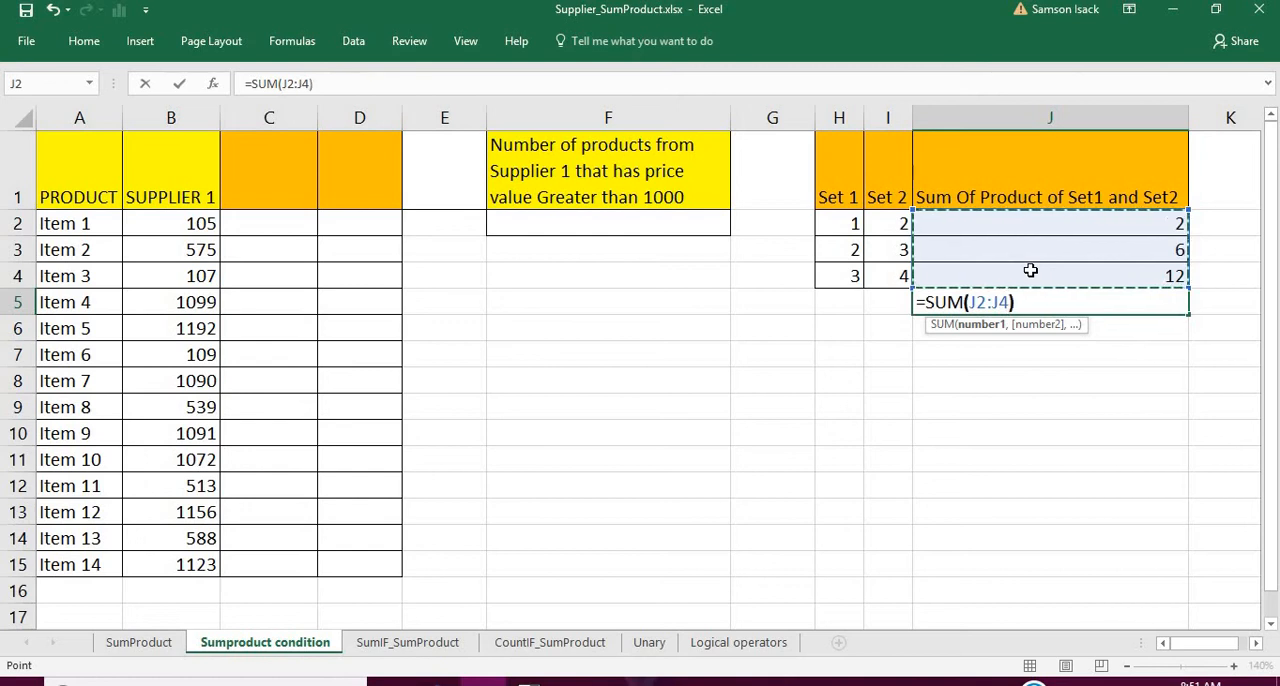
{"action": "key", "text": "Return"}
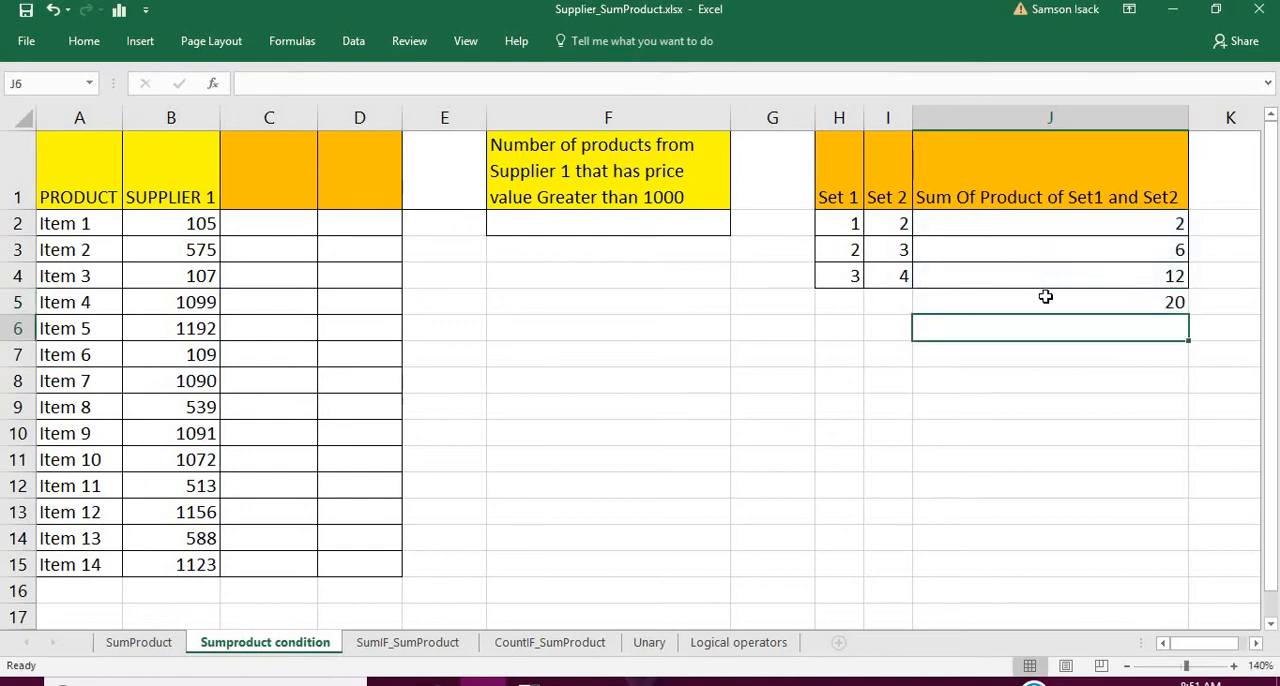
- Enter =SUMPRODUCT(H2:H4,I2:I4) in J6 to compute the sum of products of Set 1 and Set 2 directly
{"action": "type", "text": "=SUM"}
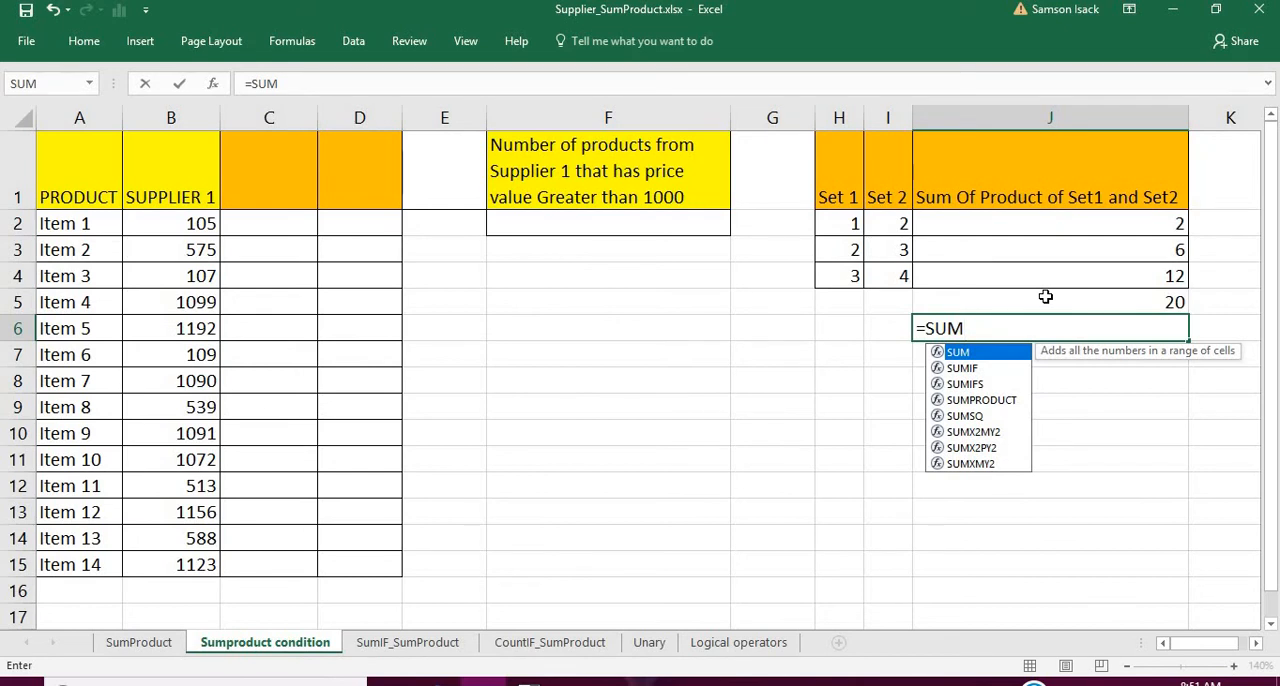
{"action": "left_click", "coordinate": [1010, 402]}
{"action": "double_click", "coordinate": [1008, 401]}
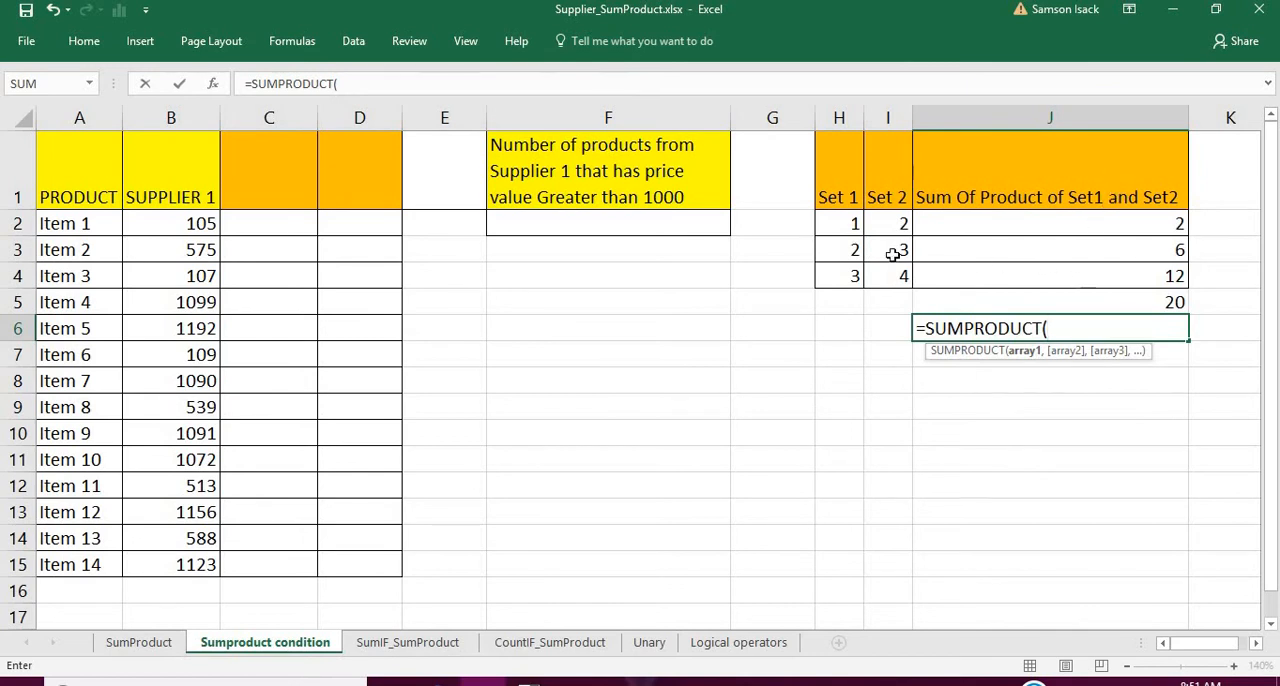
{"action": "left_click_drag", "start_coordinate": [846, 222], "coordinate": [850, 270]}
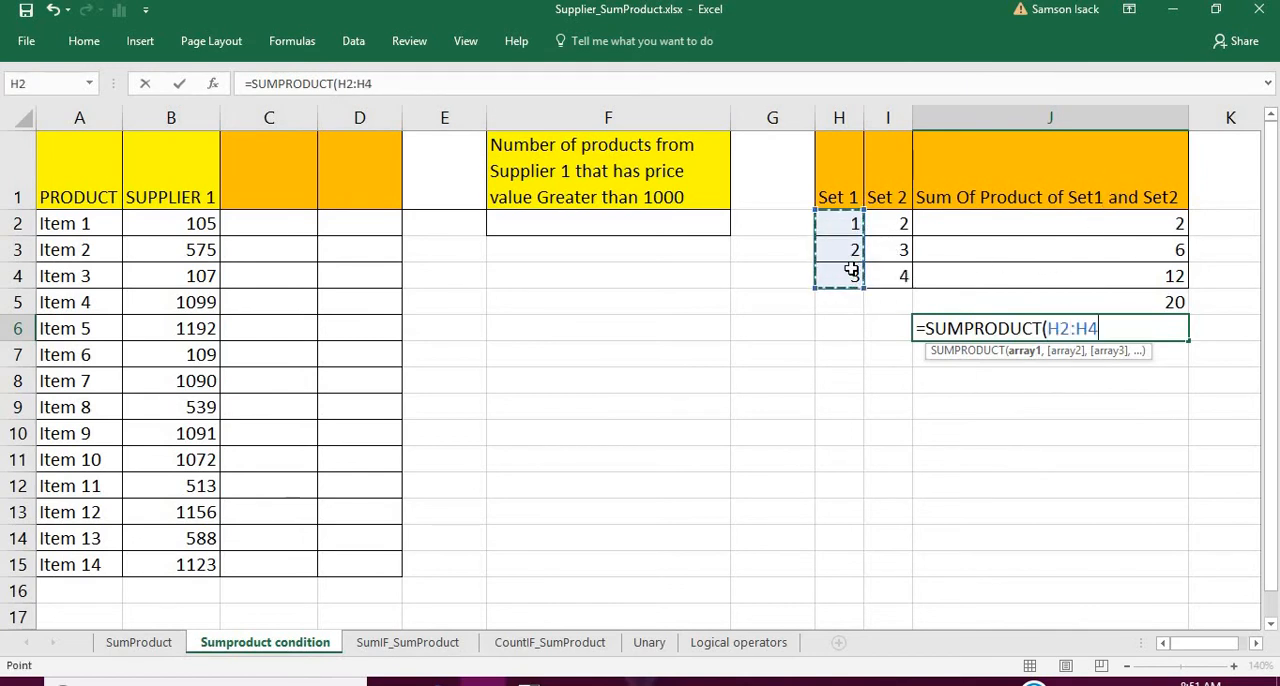
{"action": "type", "text": ","}
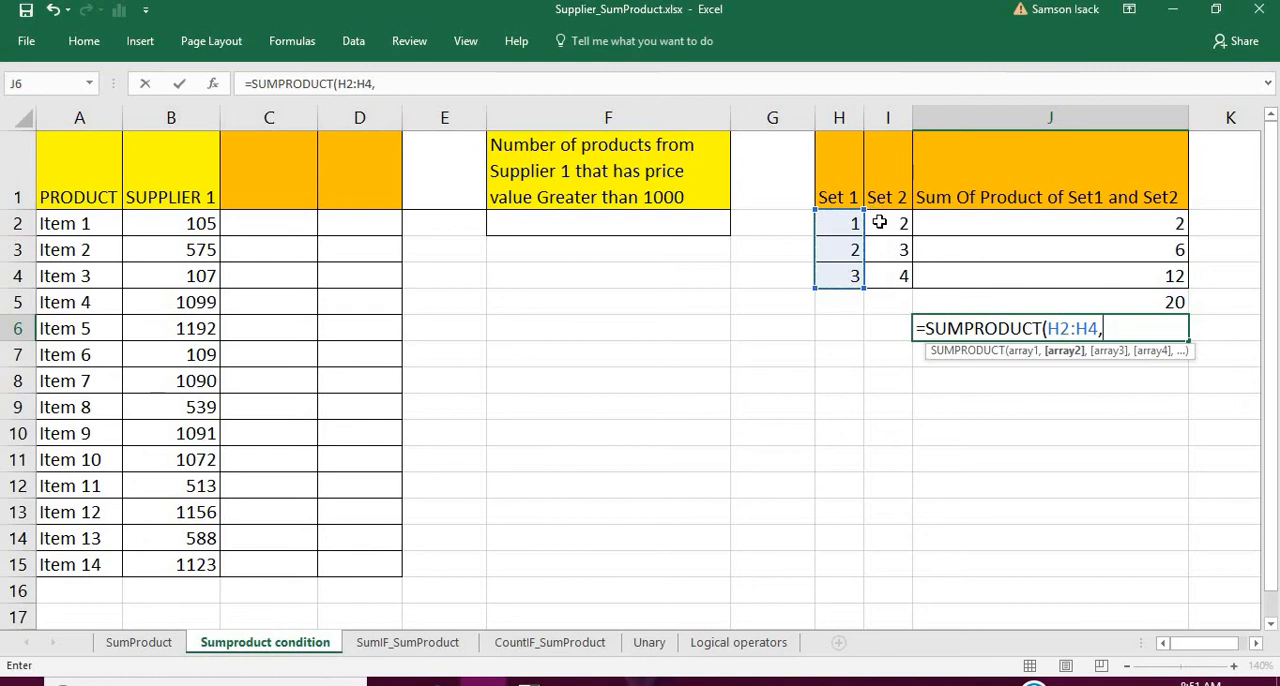
{"action": "left_click_drag", "start_coordinate": [879, 222], "coordinate": [887, 276]}
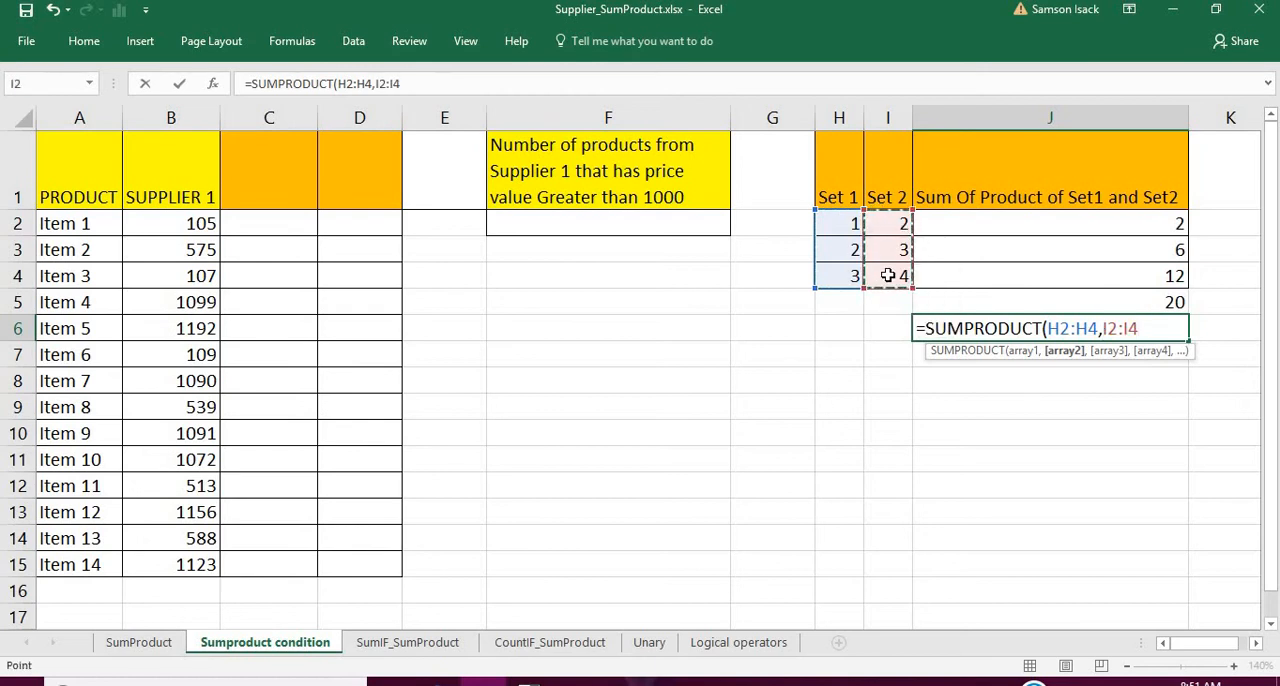
{"action": "type", "text": ")"}
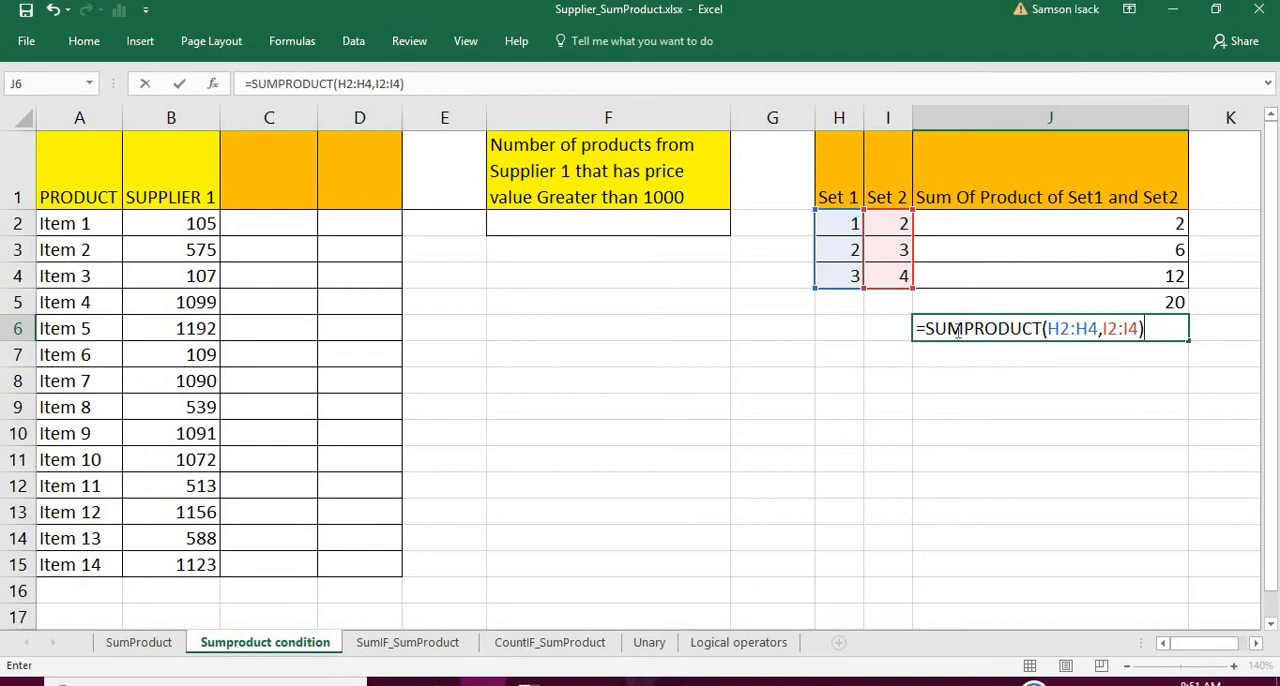
{"action": "key", "text": "Return"}
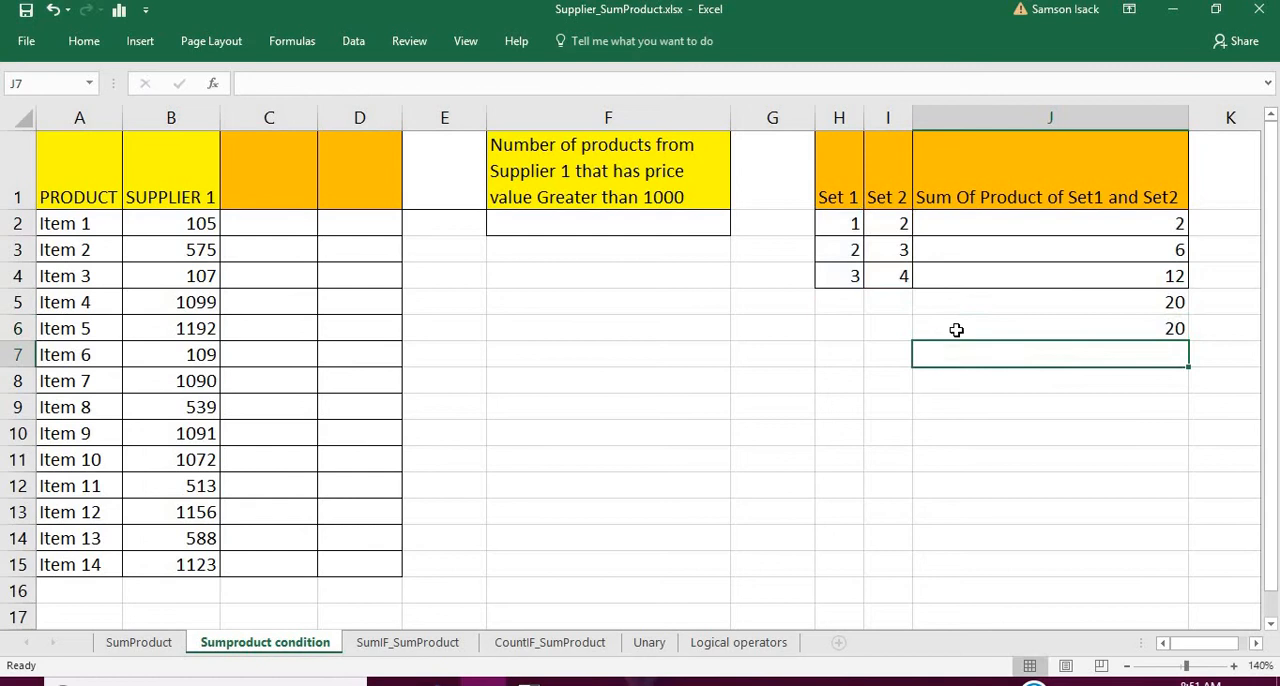
{"action": "left_click", "coordinate": [1053, 333]}
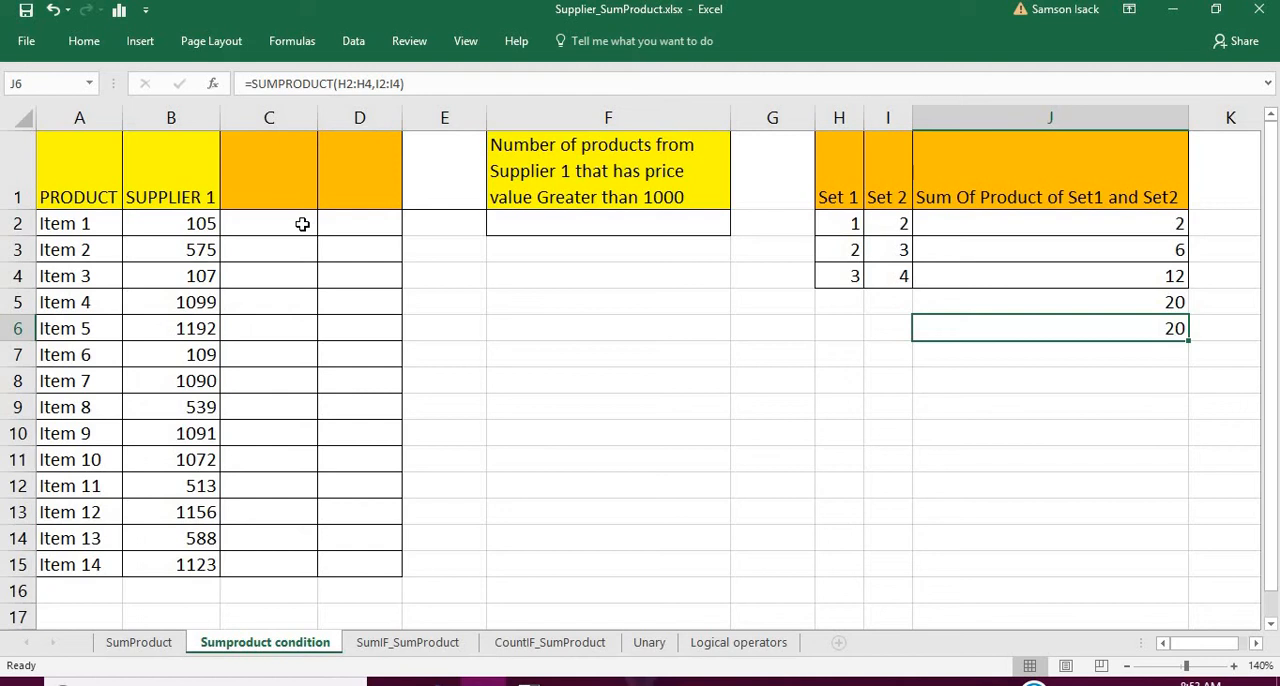
- Label the column C header as >1000
{"action": "left_click", "coordinate": [302, 224]}
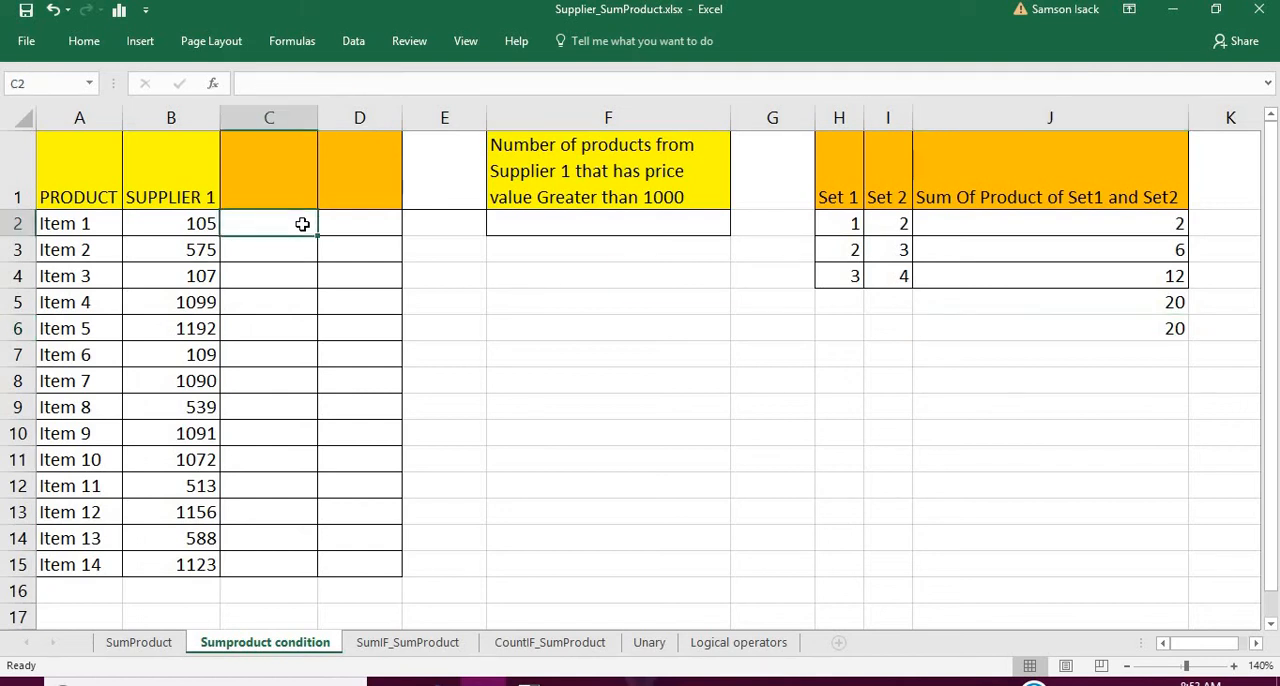
{"action": "type", "text": ">"}
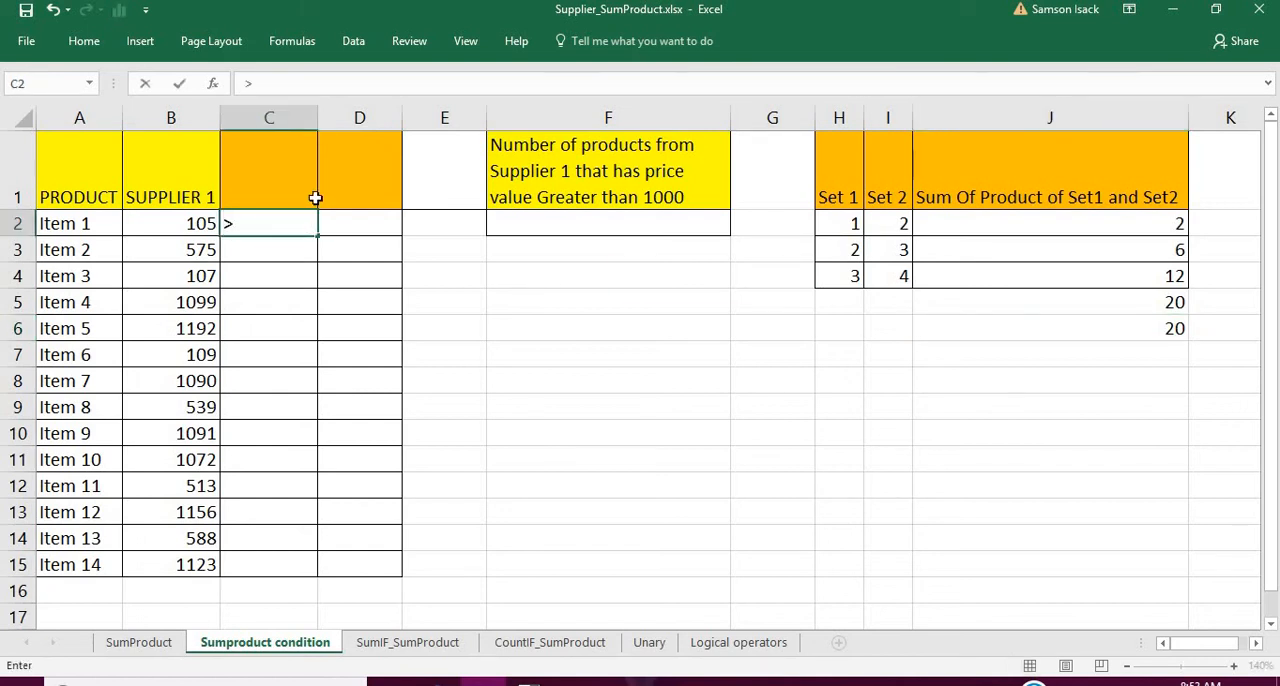
{"action": "left_click", "coordinate": [303, 176]}
{"action": "type", "text": ">"}
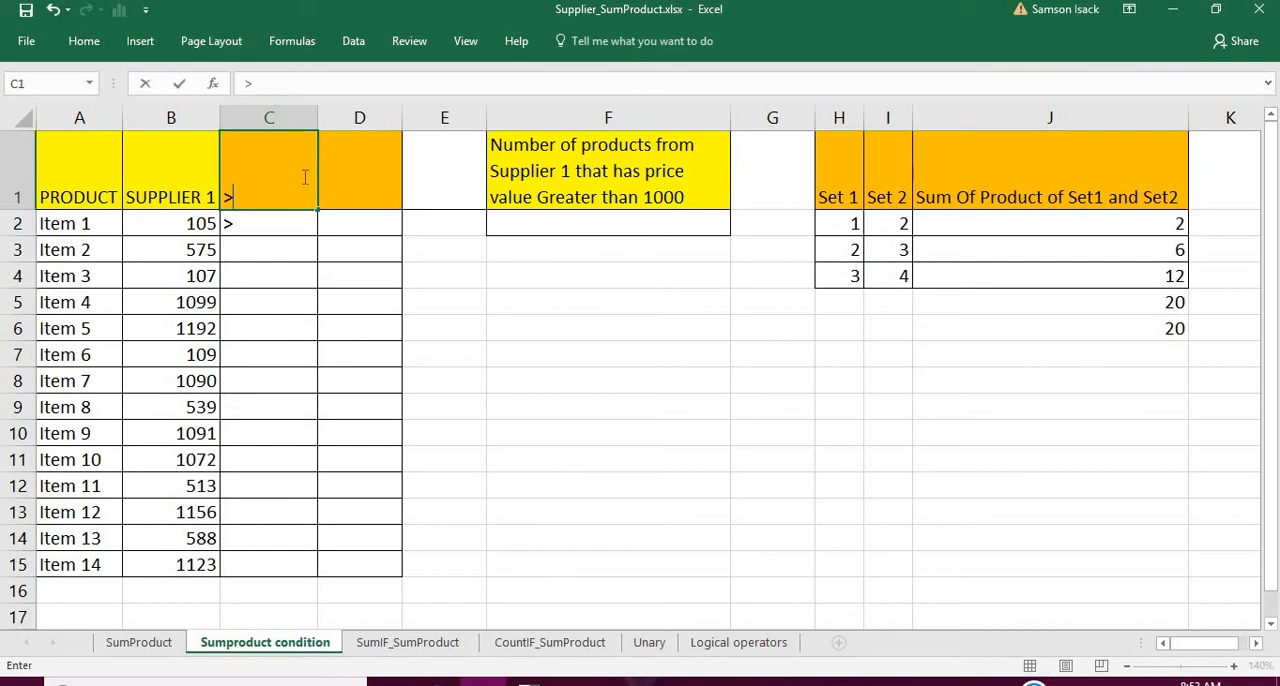
{"action": "type", "text": "1000"}
{"action": "key", "text": "Return"}
- Enter the formula =B2>1000 in C2 to test whether the first Supplier 1 price exceeds 1000
{"action": "type", "text": ">"}
{"action": "key", "text": "BackSpace"}
{"action": "type", "text": "="}
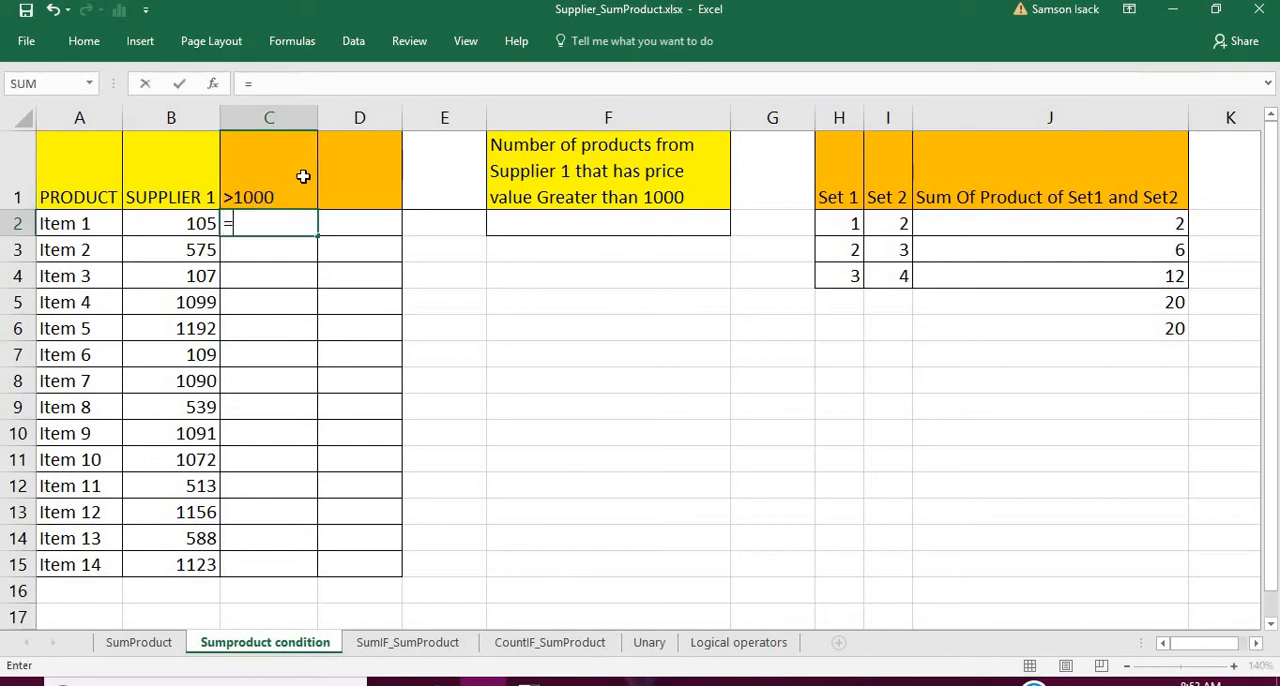
{"action": "left_click", "coordinate": [180, 222]}
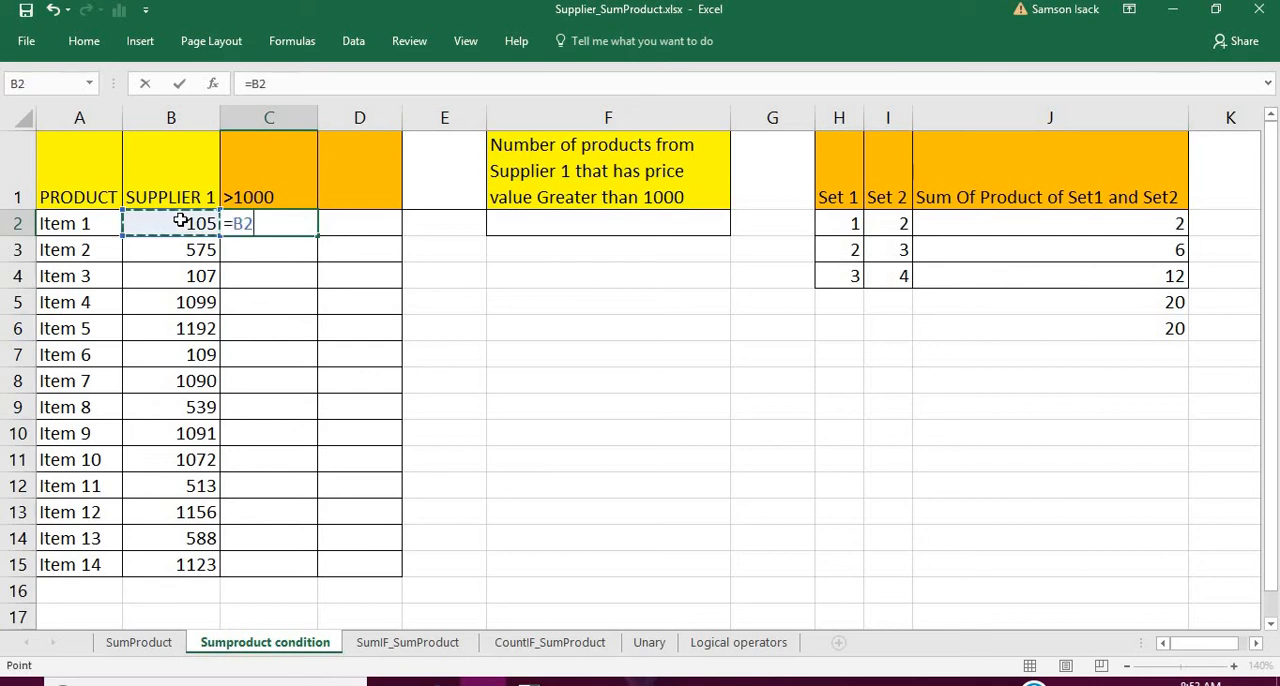
{"action": "type", "text": ">100"}
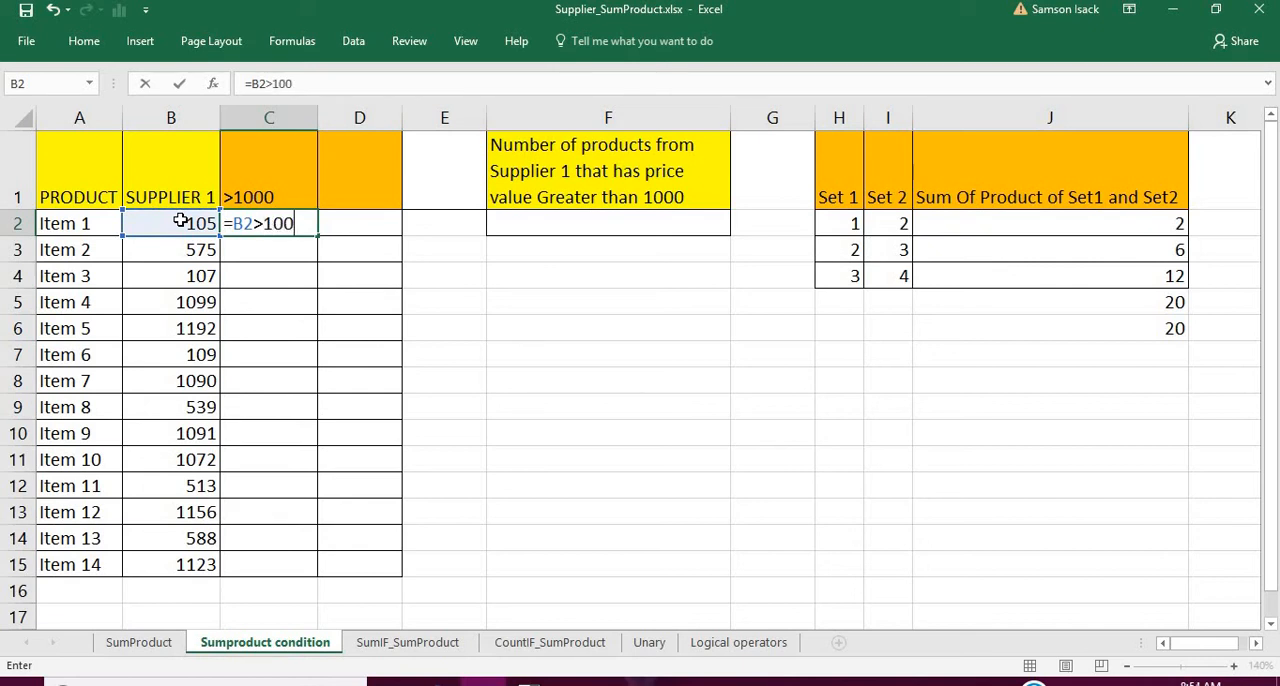
{"action": "type", "text": "0"}
{"action": "key", "text": "Return"}
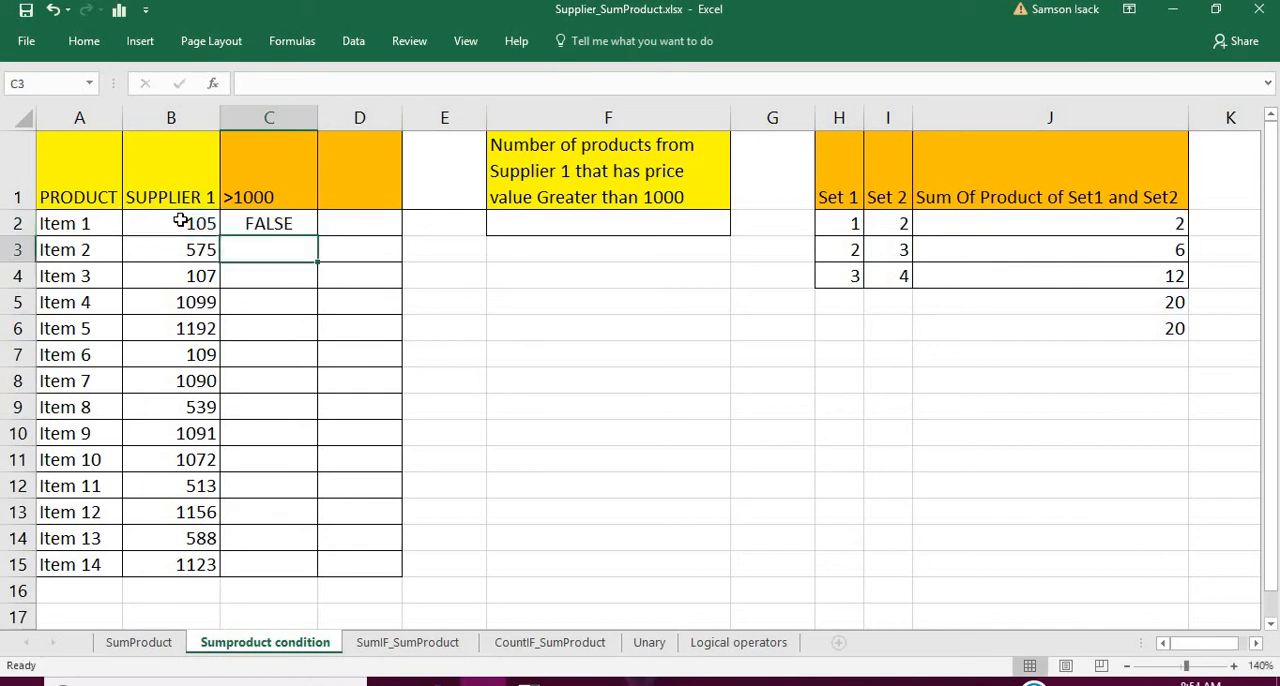
- Fill the C2 comparison formula down through C15 and check the copied formulas
{"action": "left_click", "coordinate": [243, 226]}
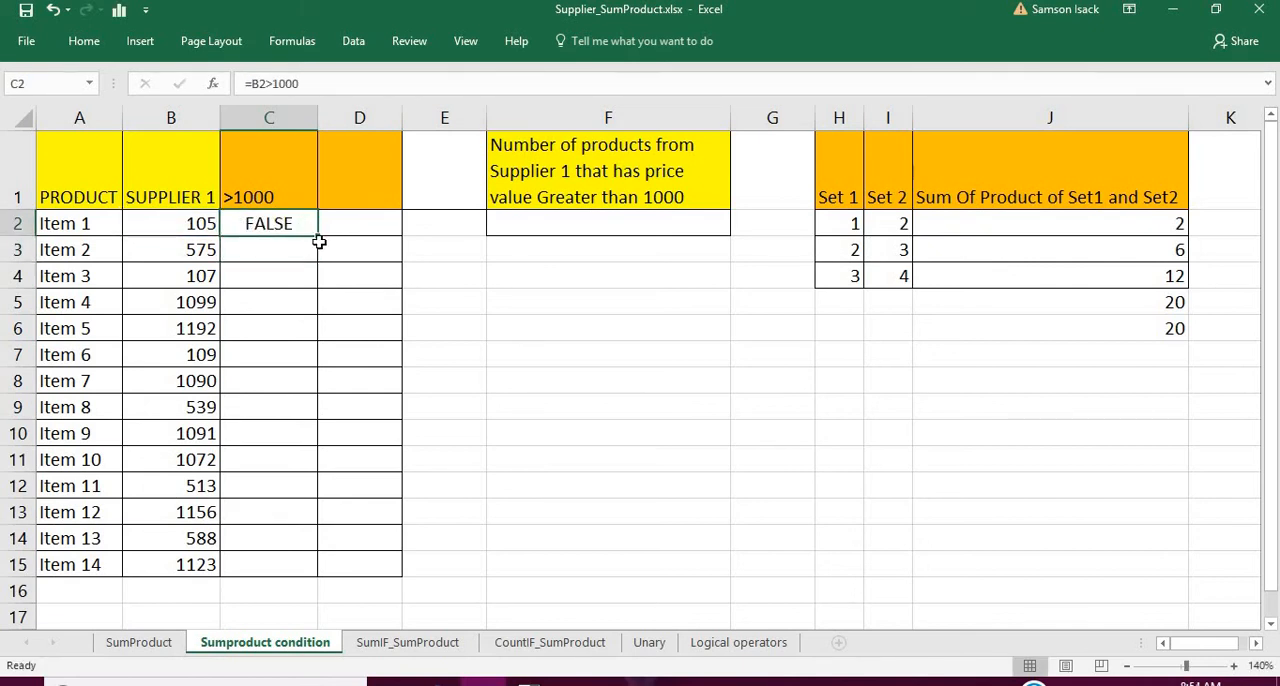
{"action": "left_click_drag", "start_coordinate": [319, 239], "coordinate": [330, 564]}
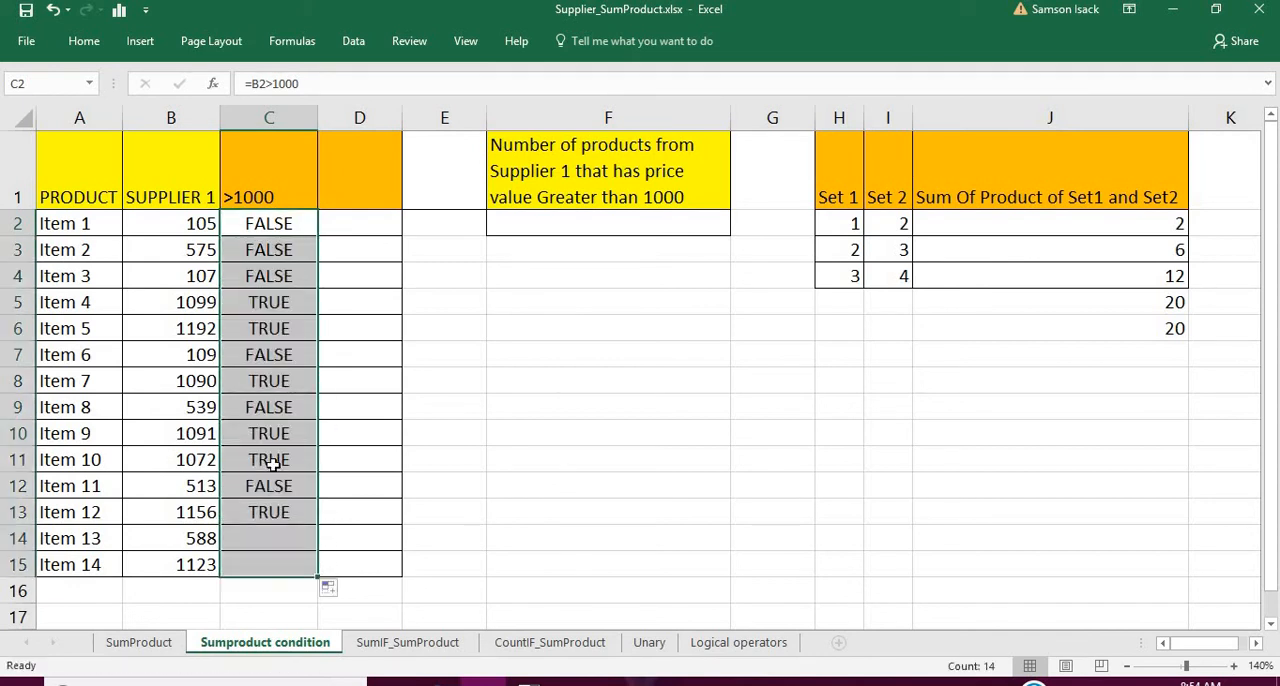
{"action": "left_click", "coordinate": [258, 275]}
{"action": "left_click", "coordinate": [273, 225]}
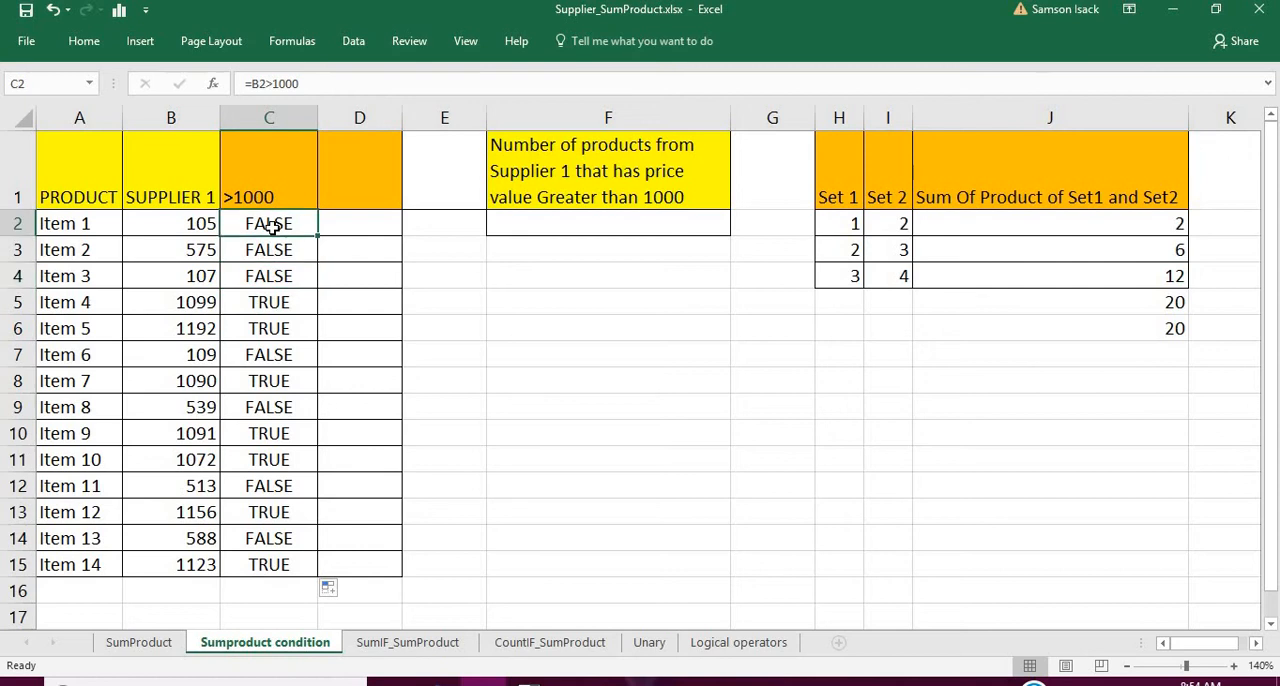
{"action": "left_click", "coordinate": [270, 252]}
{"action": "left_click", "coordinate": [272, 277]}
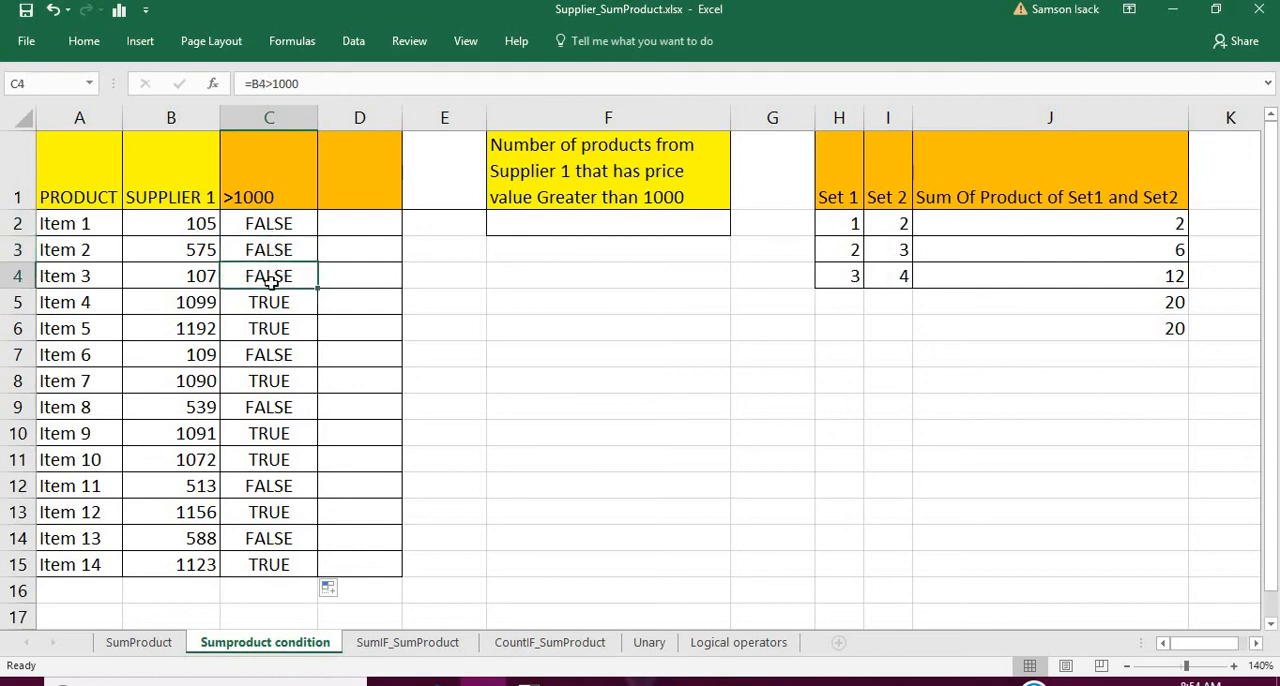
- Enter -- as the column D header, accepting the suggested text correction
{"action": "left_click", "coordinate": [342, 222]}
{"action": "left_click", "coordinate": [342, 198]}
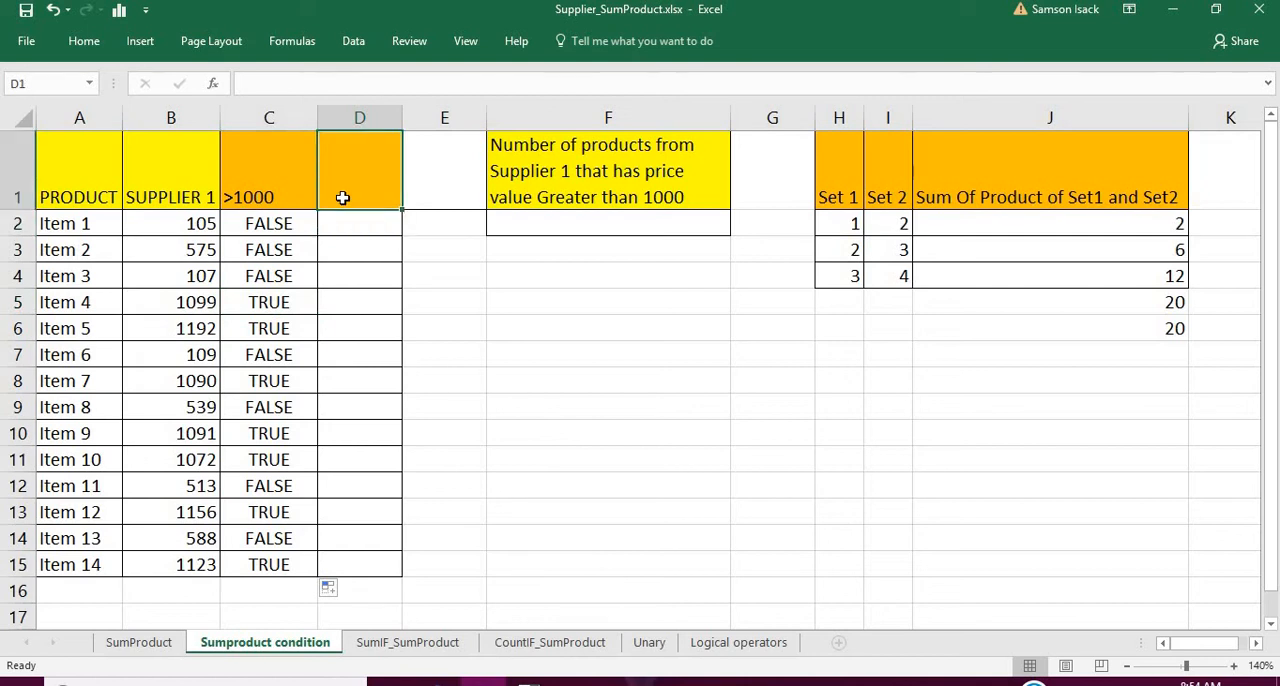
{"action": "type", "text": "-"}
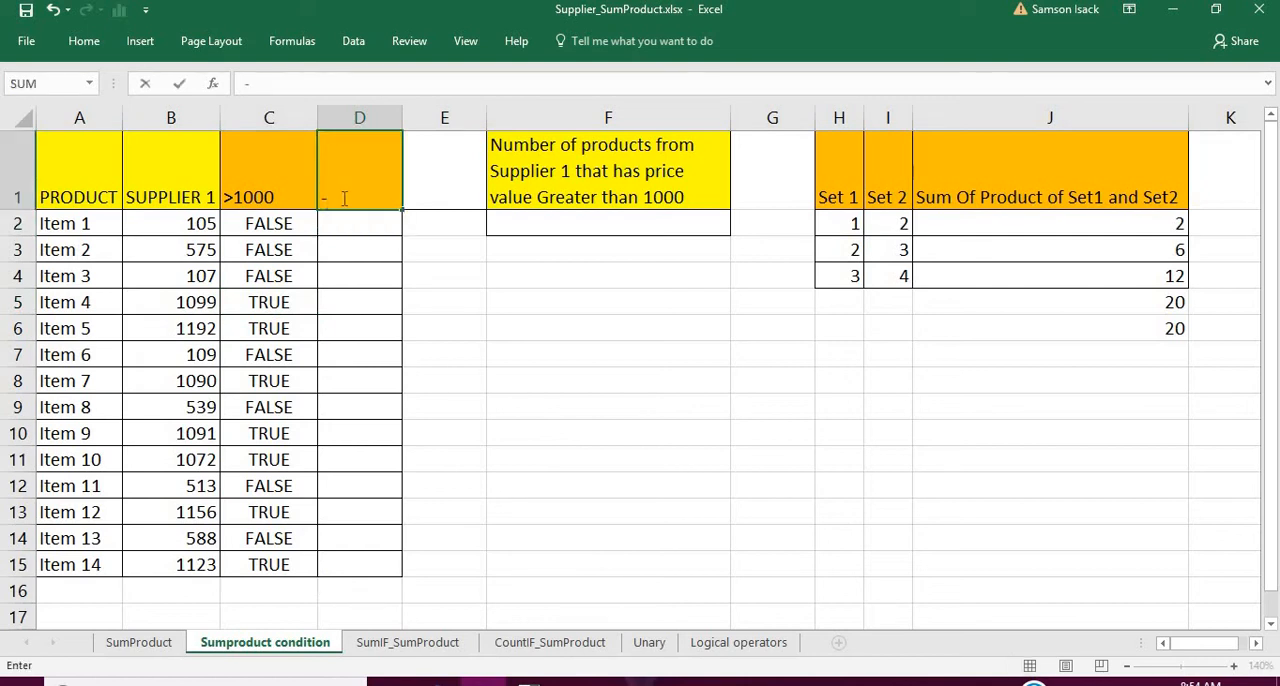
{"action": "type", "text": "-"}
{"action": "key", "text": "Return"}
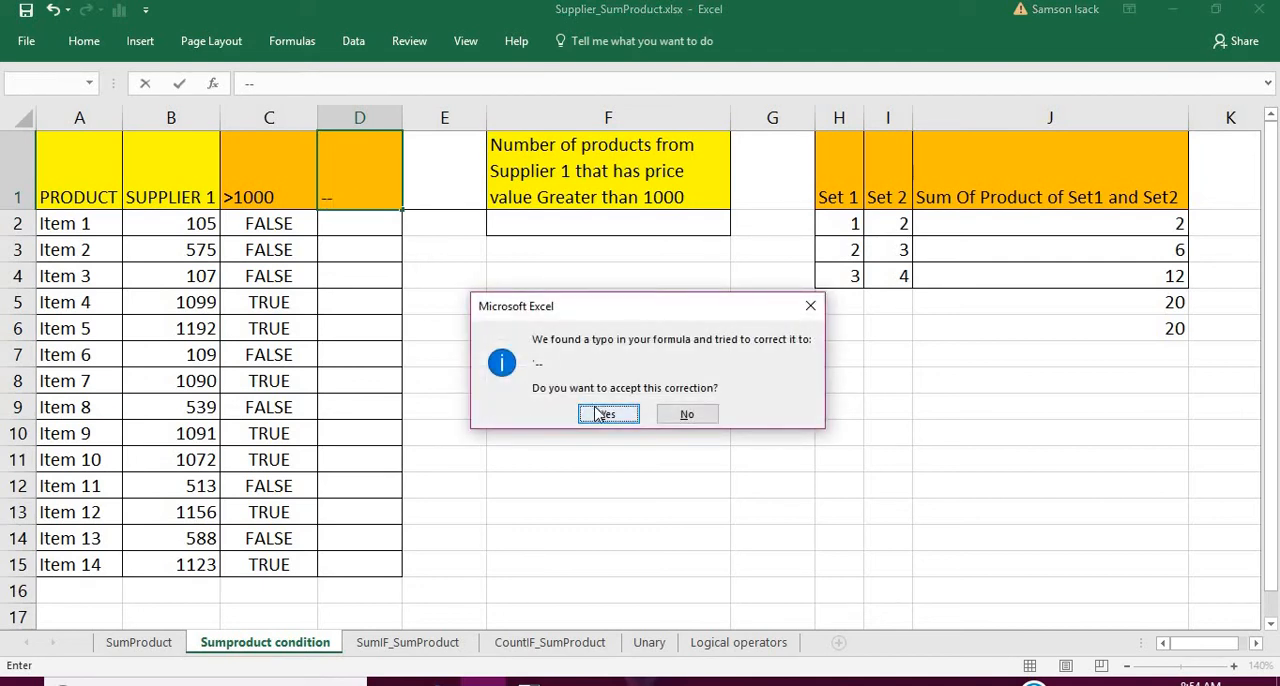
{"action": "left_click", "coordinate": [602, 413]}
{"action": "left_click", "coordinate": [361, 165]}
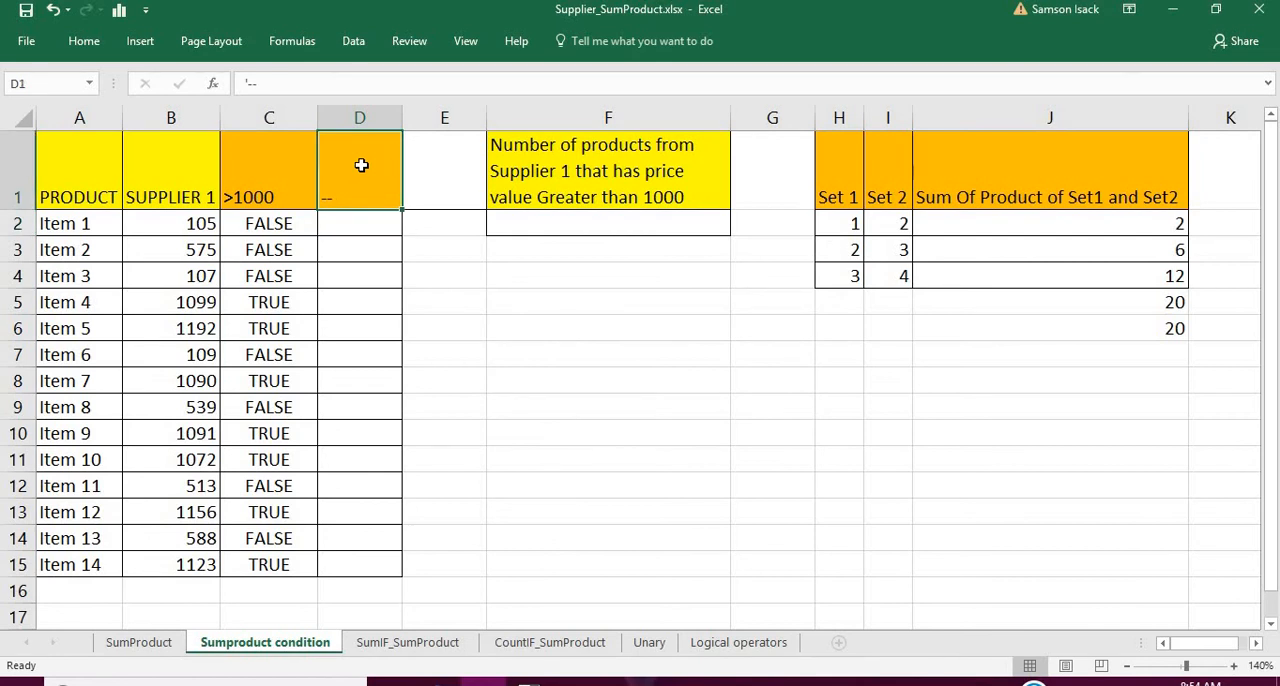
- Enter =--C2 in D2 to convert the TRUE/FALSE result to a number, and fill it down through D15
{"action": "left_click", "coordinate": [349, 228]}
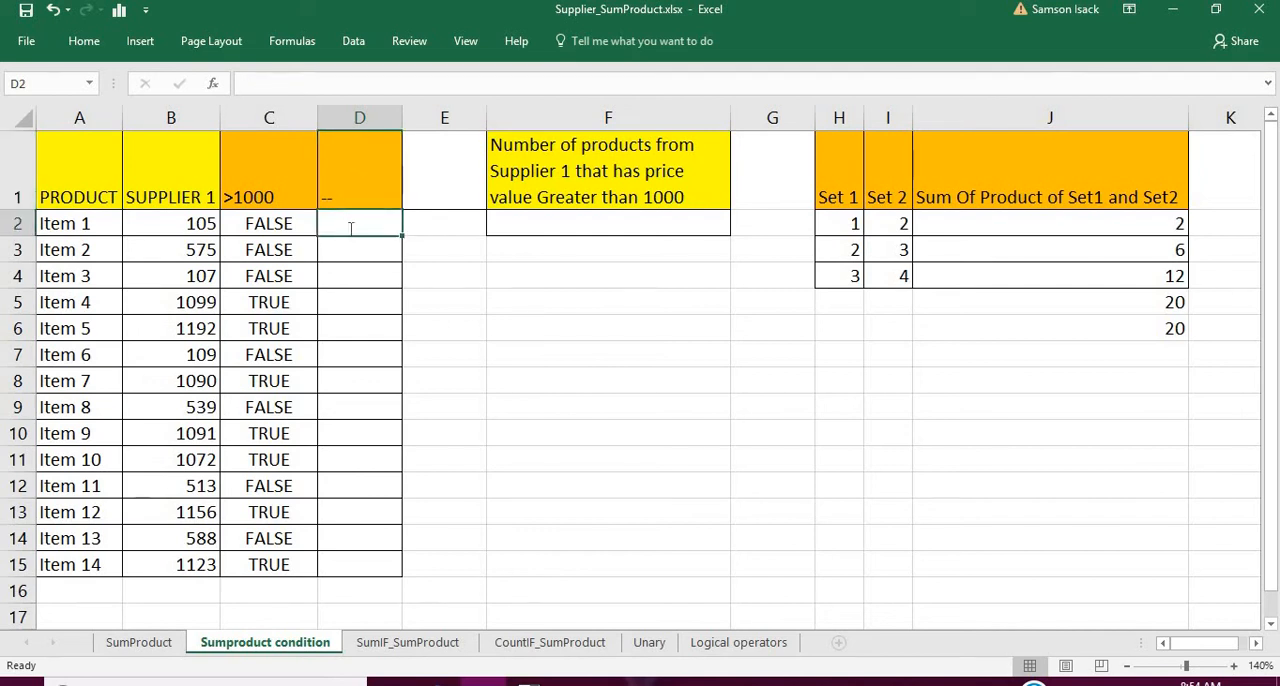
{"action": "type", "text": "=--"}
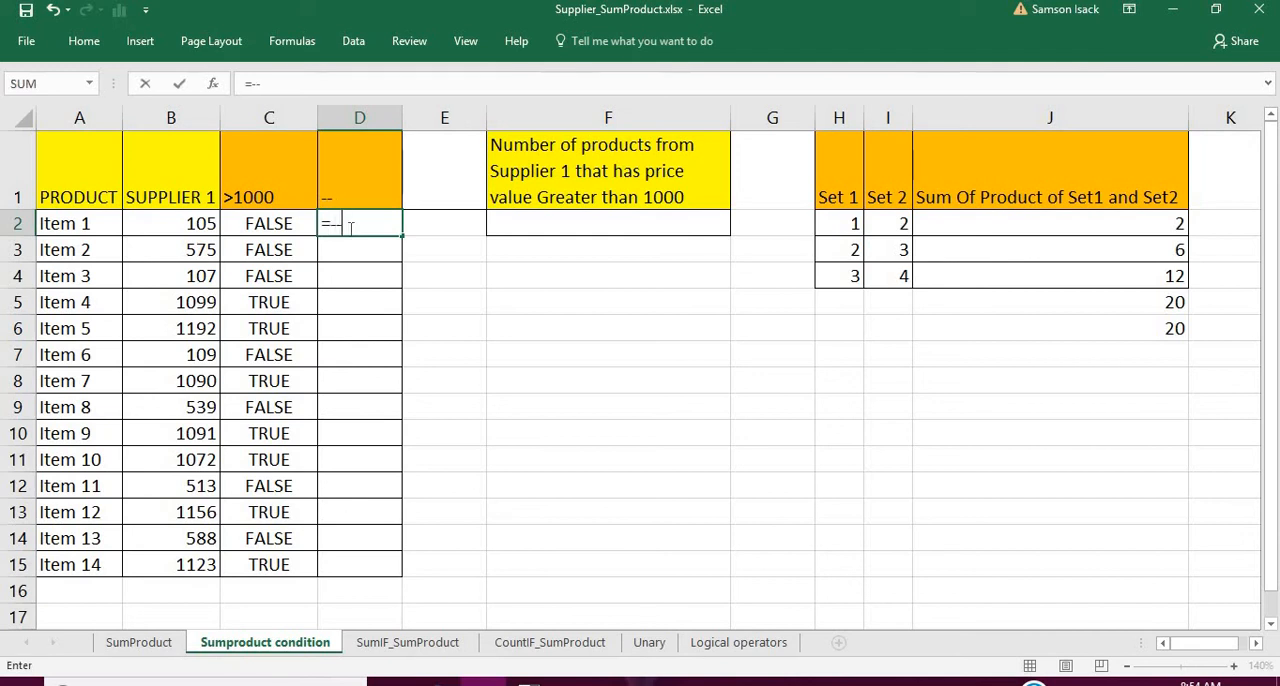
{"action": "left_click", "coordinate": [283, 224]}
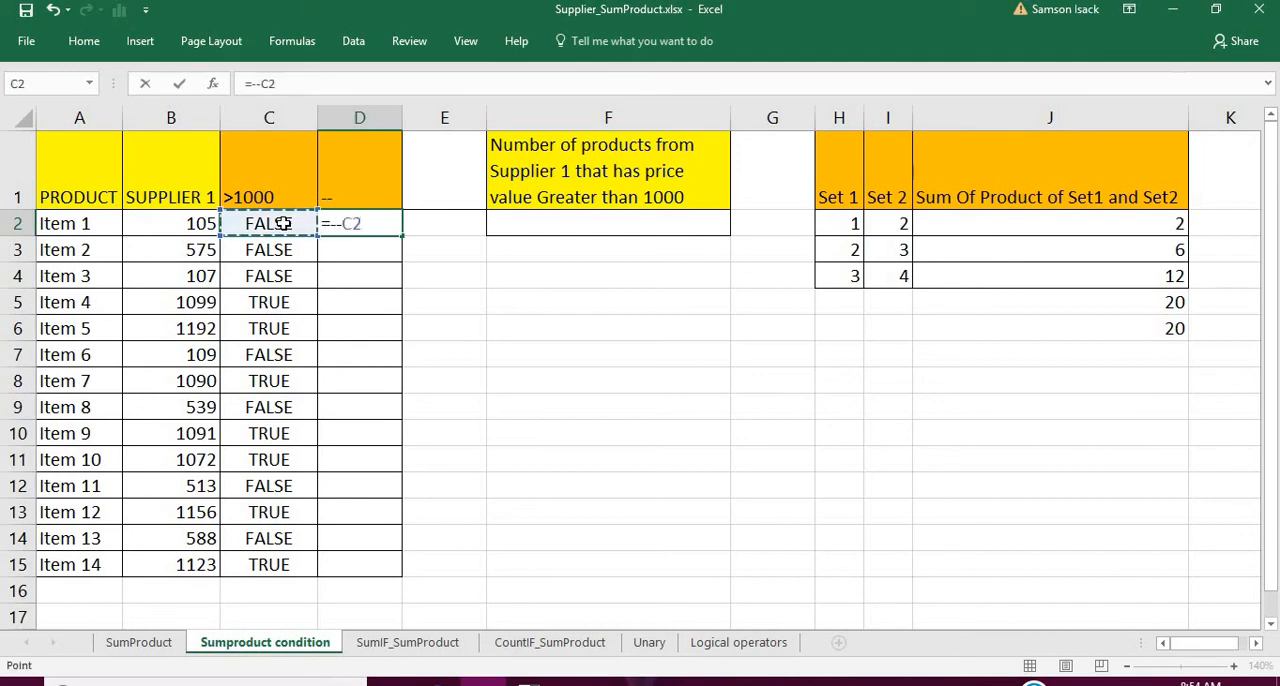
{"action": "key", "text": "Return"}
{"action": "left_click", "coordinate": [355, 224]}
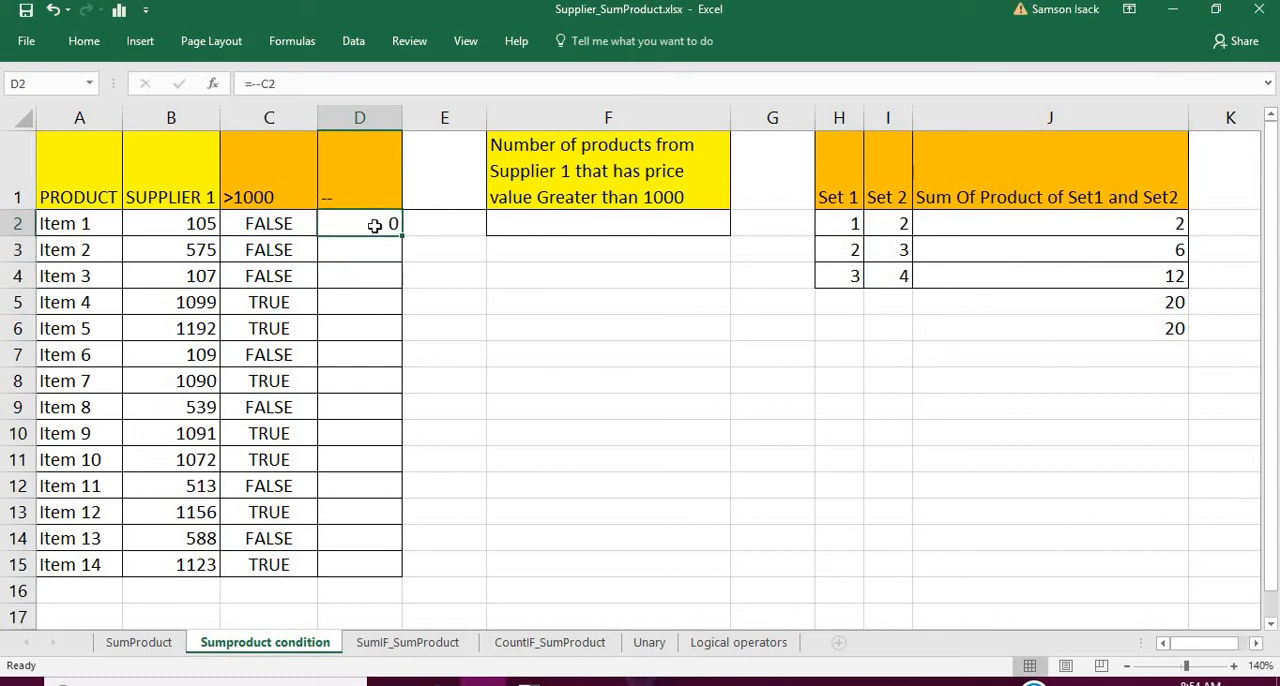
{"action": "double_click", "coordinate": [401, 237]}
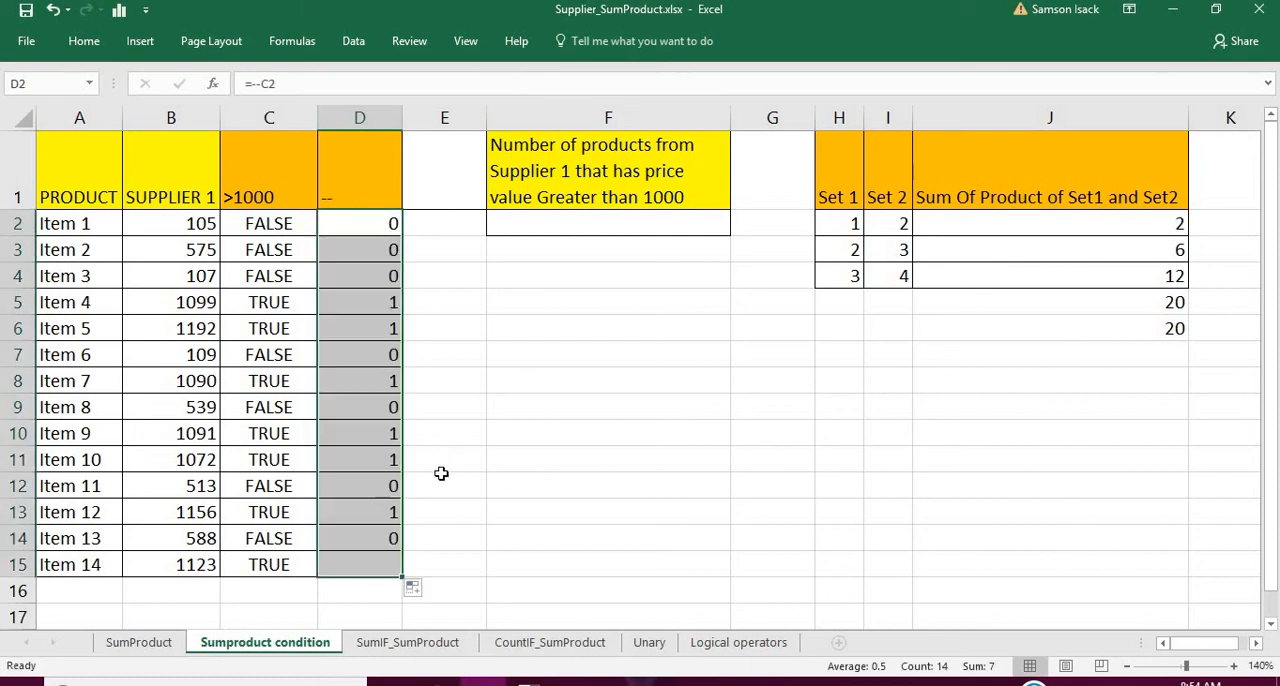
{"action": "left_click", "coordinate": [366, 568]}
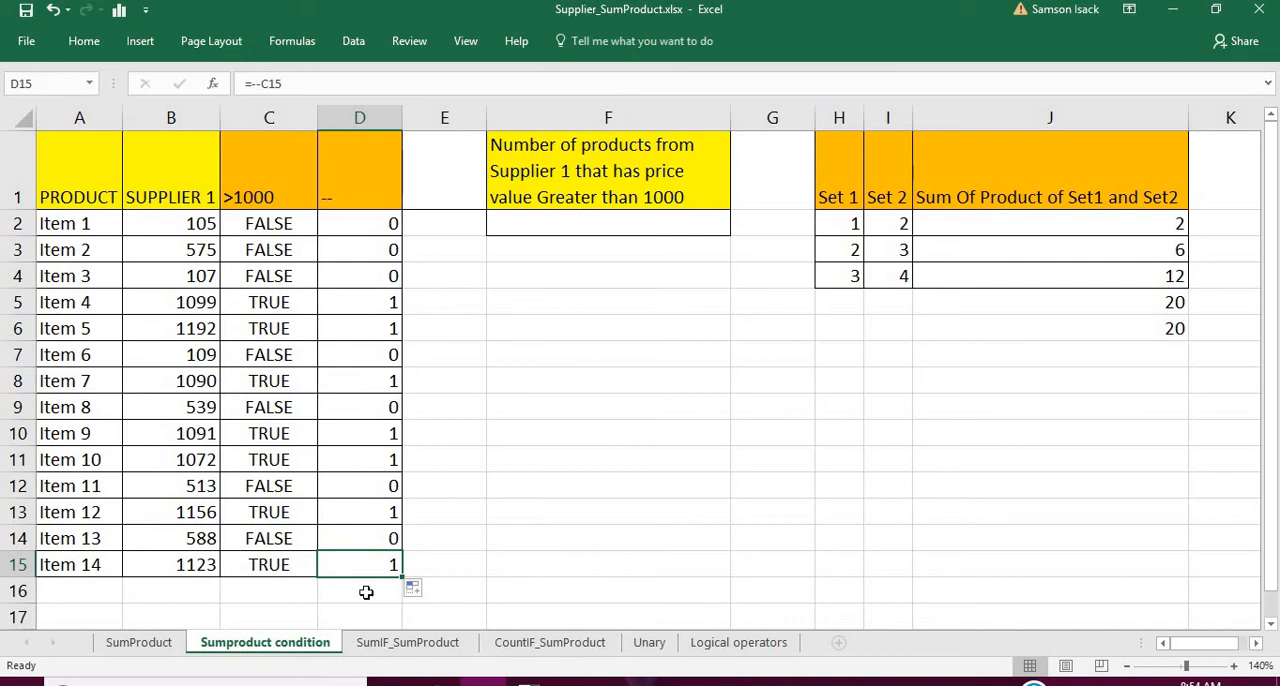
- Enter =SUM(D2:D15) in D16 to count the Supplier 1 prices above 1000
{"action": "left_click", "coordinate": [366, 592]}
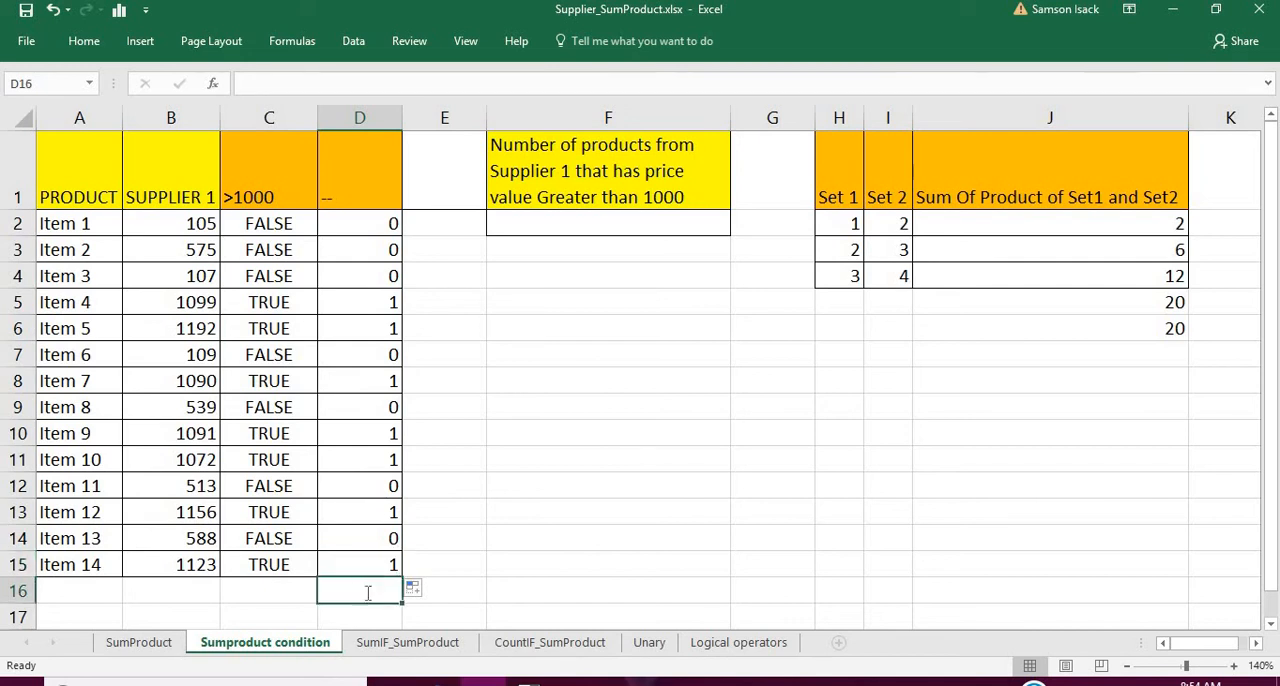
{"action": "type", "text": "=S"}
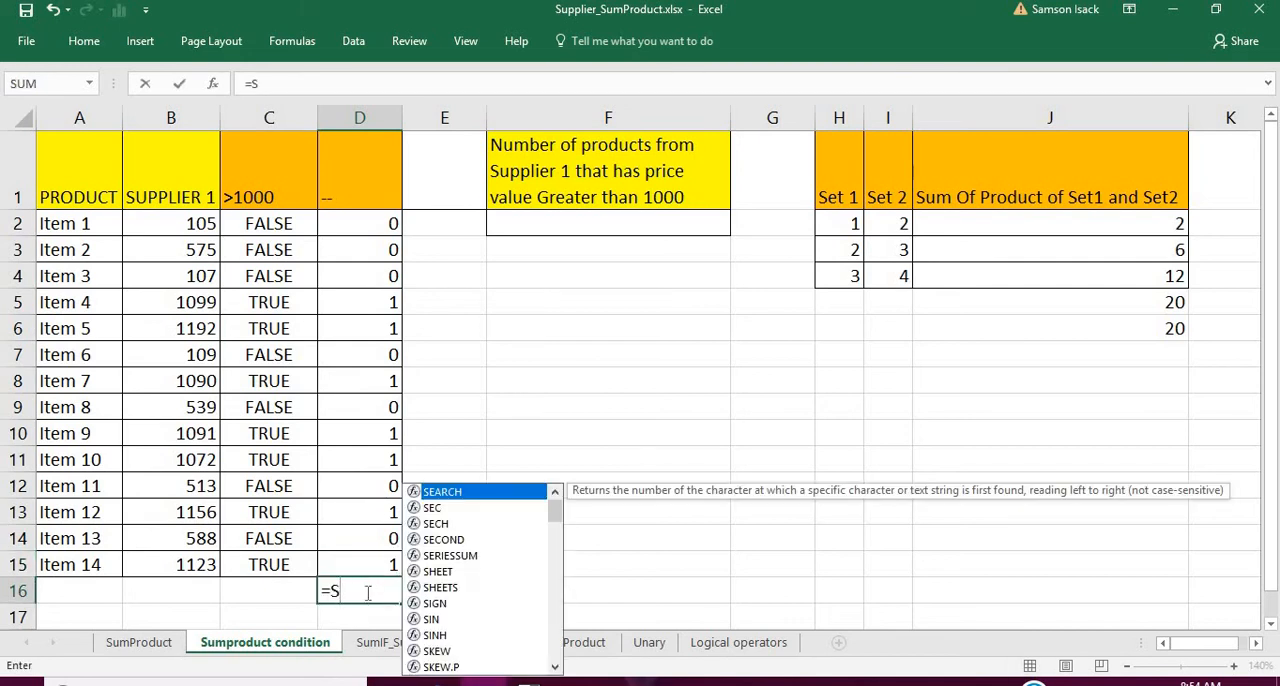
{"action": "type", "text": "um("}
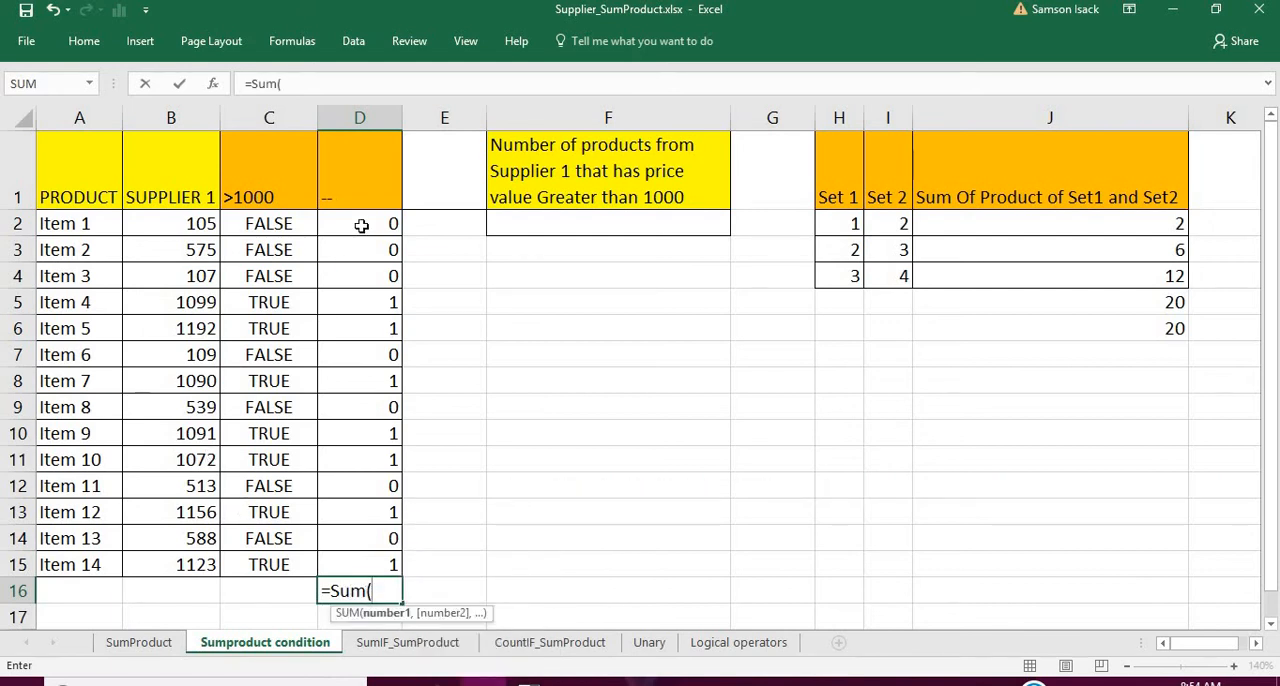
{"action": "left_click_drag", "start_coordinate": [361, 225], "coordinate": [359, 560]}
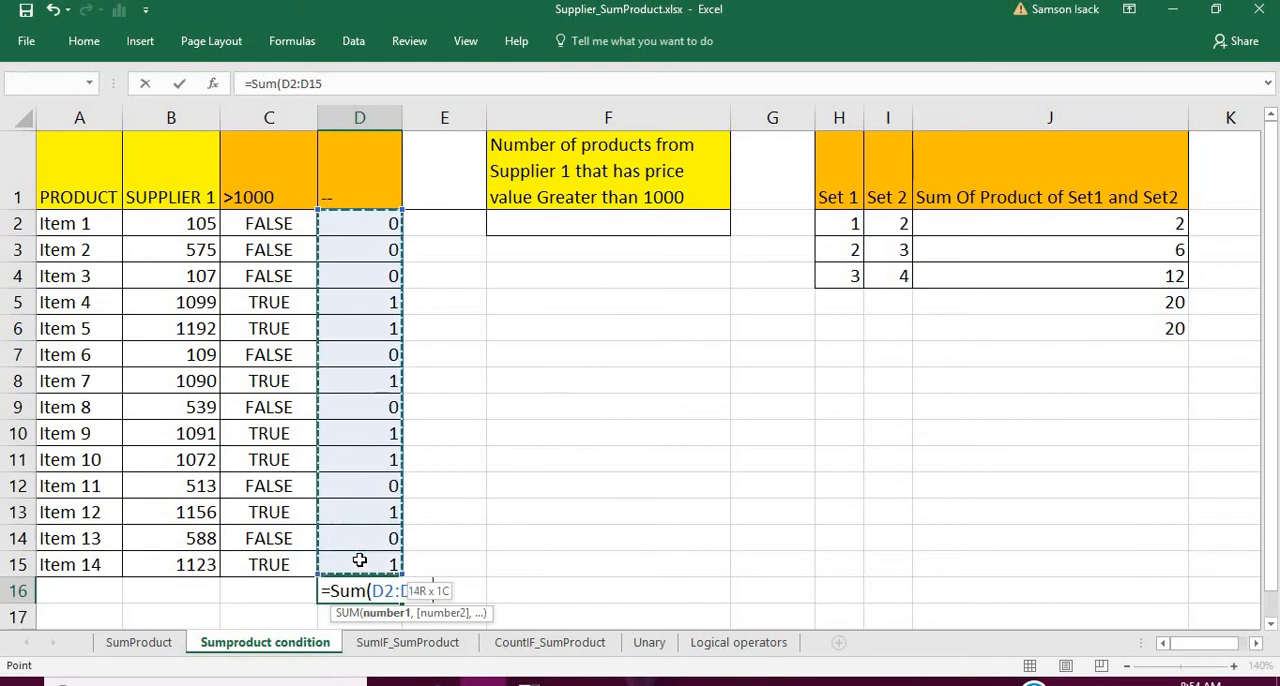
{"action": "type", "text": ")"}
{"action": "key", "text": "Return"}
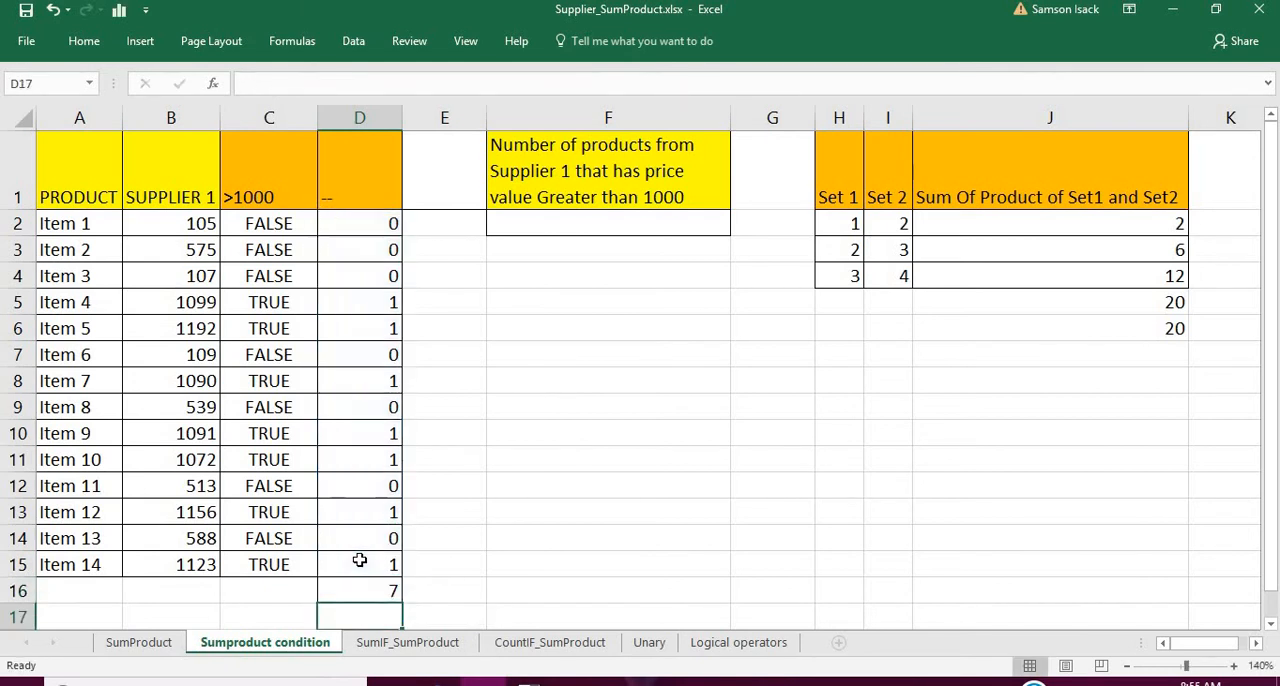
{"action": "left_click", "coordinate": [396, 591]}
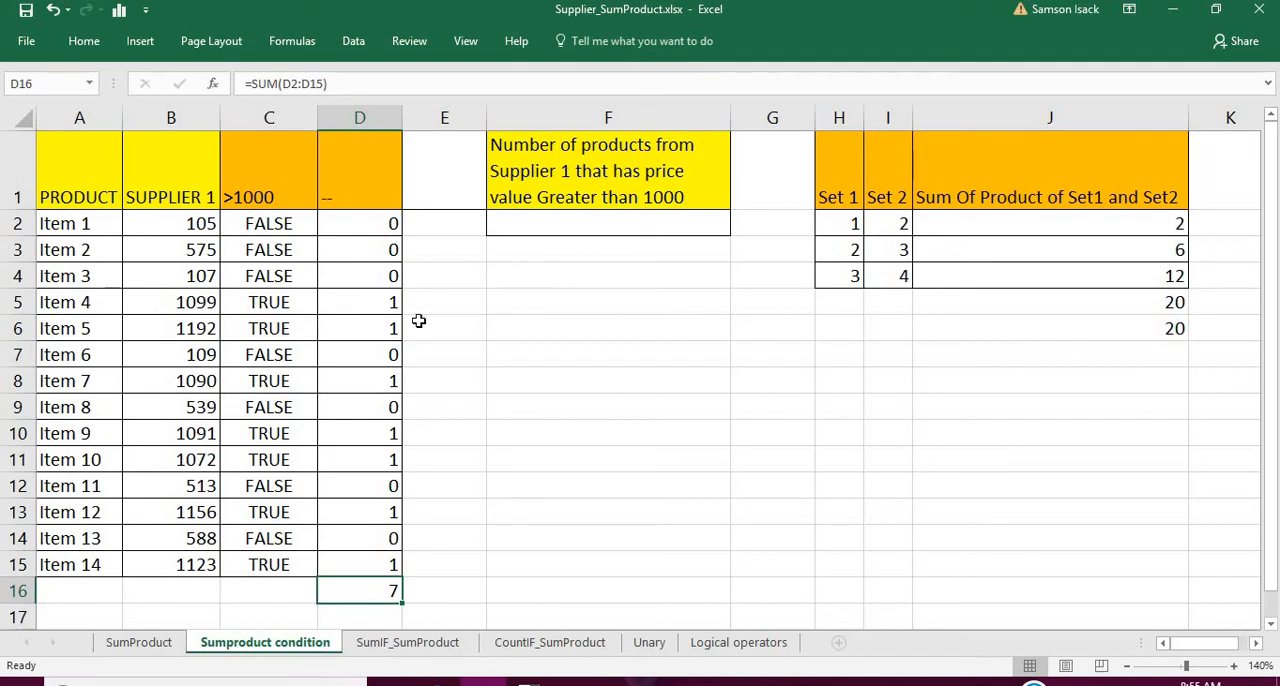
- In F2, start a SUMPRODUCT formula whose array tests whether B2:B15 is greater than 1000
{"action": "double_click", "coordinate": [520, 220]}
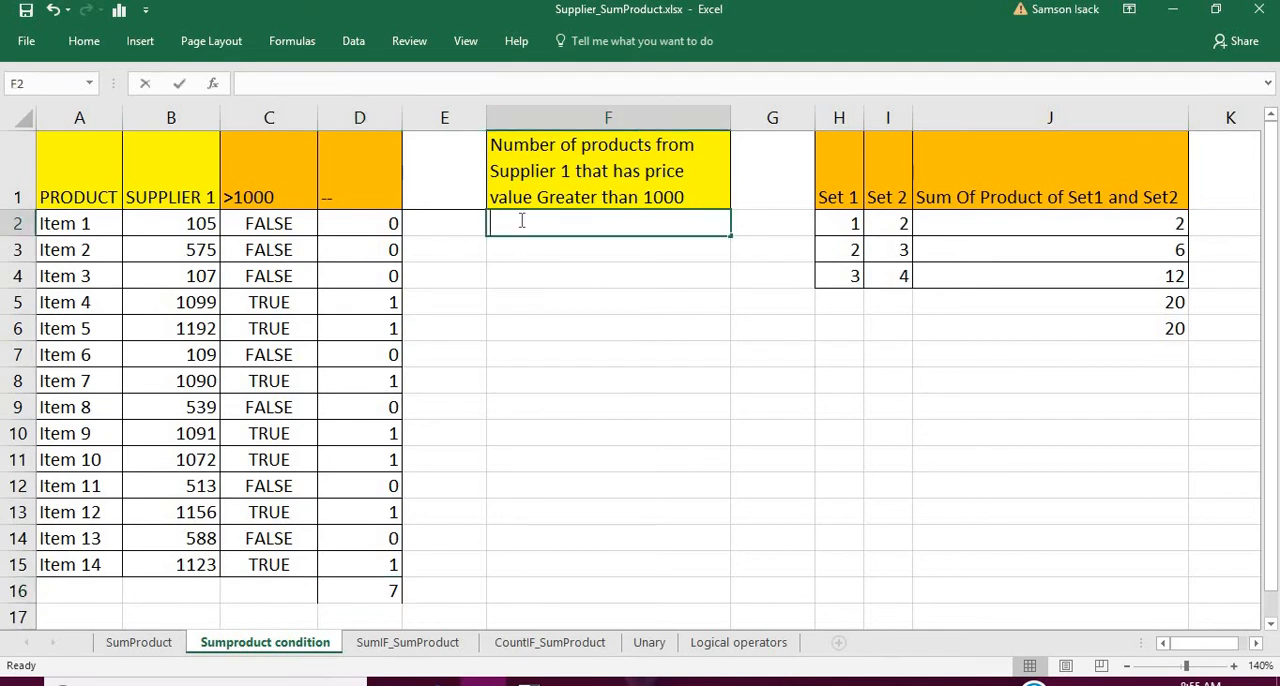
{"action": "type", "text": "="}
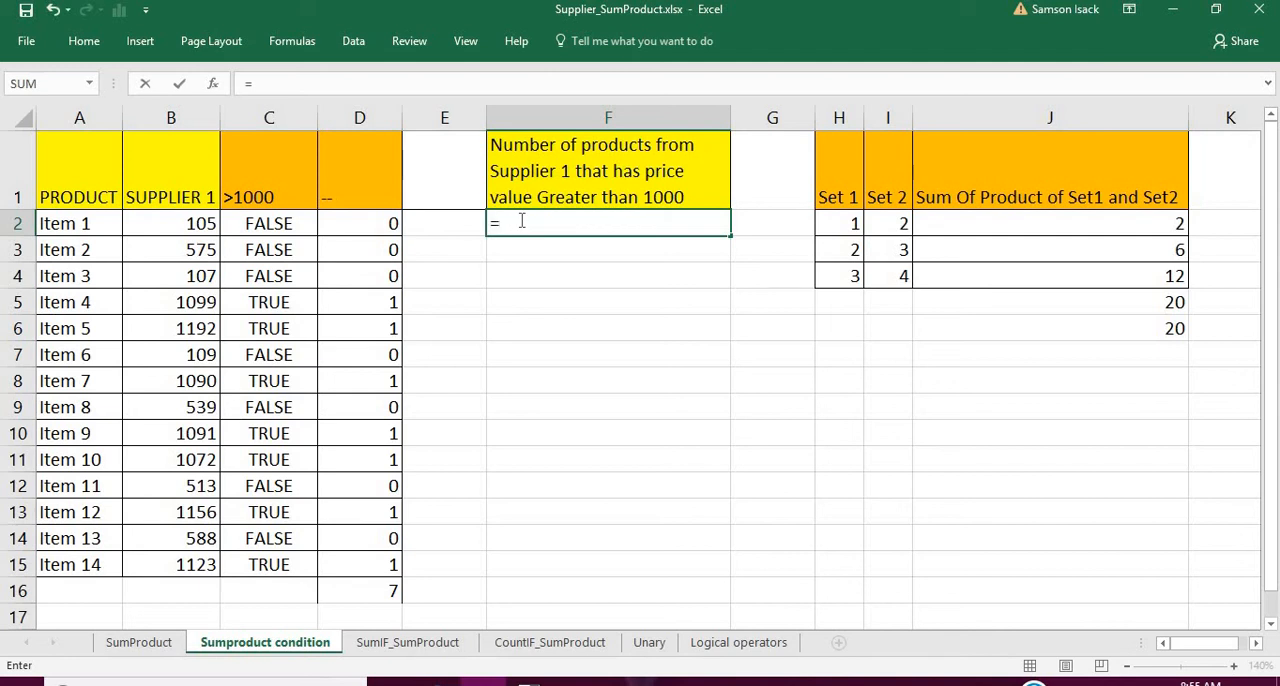
{"action": "type", "text": "SUM"}
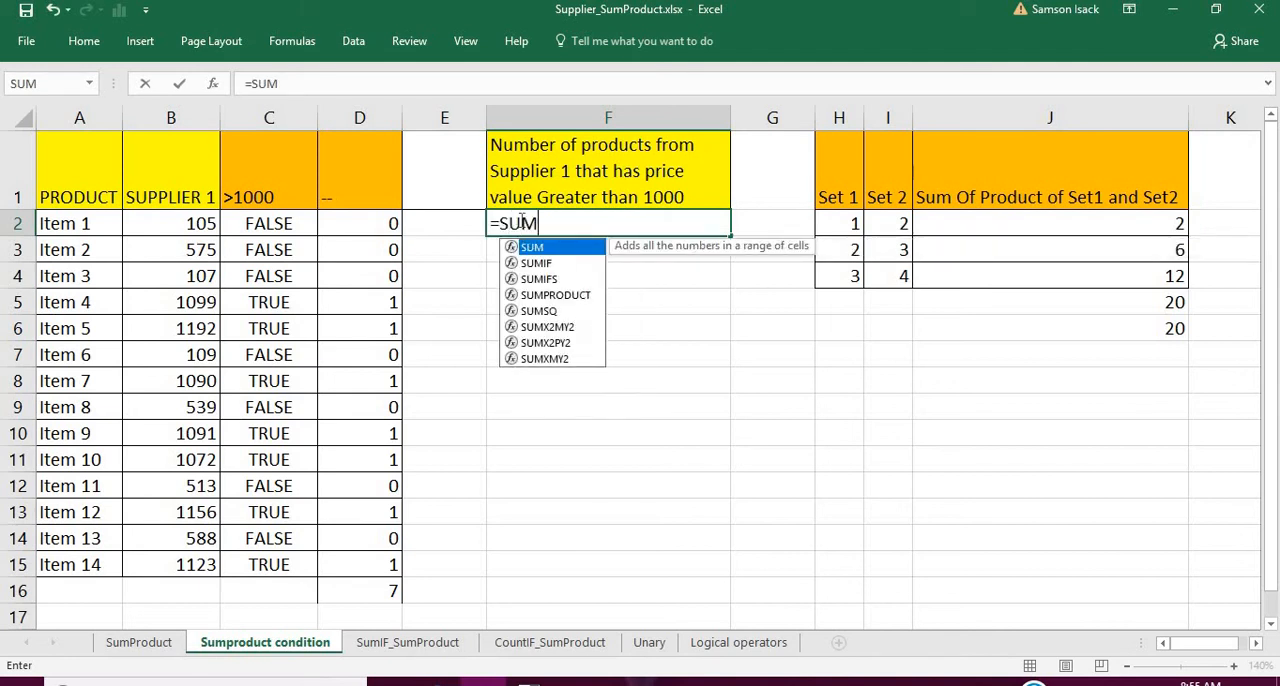
{"action": "key", "text": "Escape"}
{"action": "type", "text": "P"}
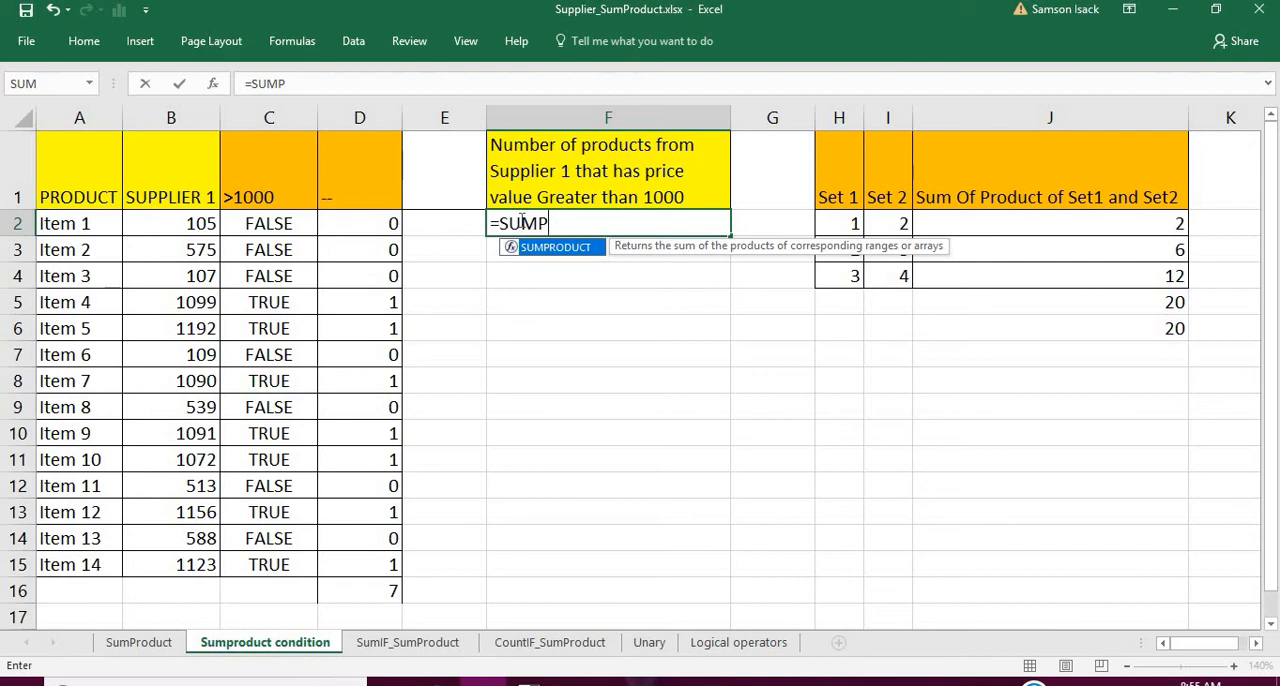
{"action": "key", "text": "Escape"}
{"action": "type", "text": "RODUCT("}
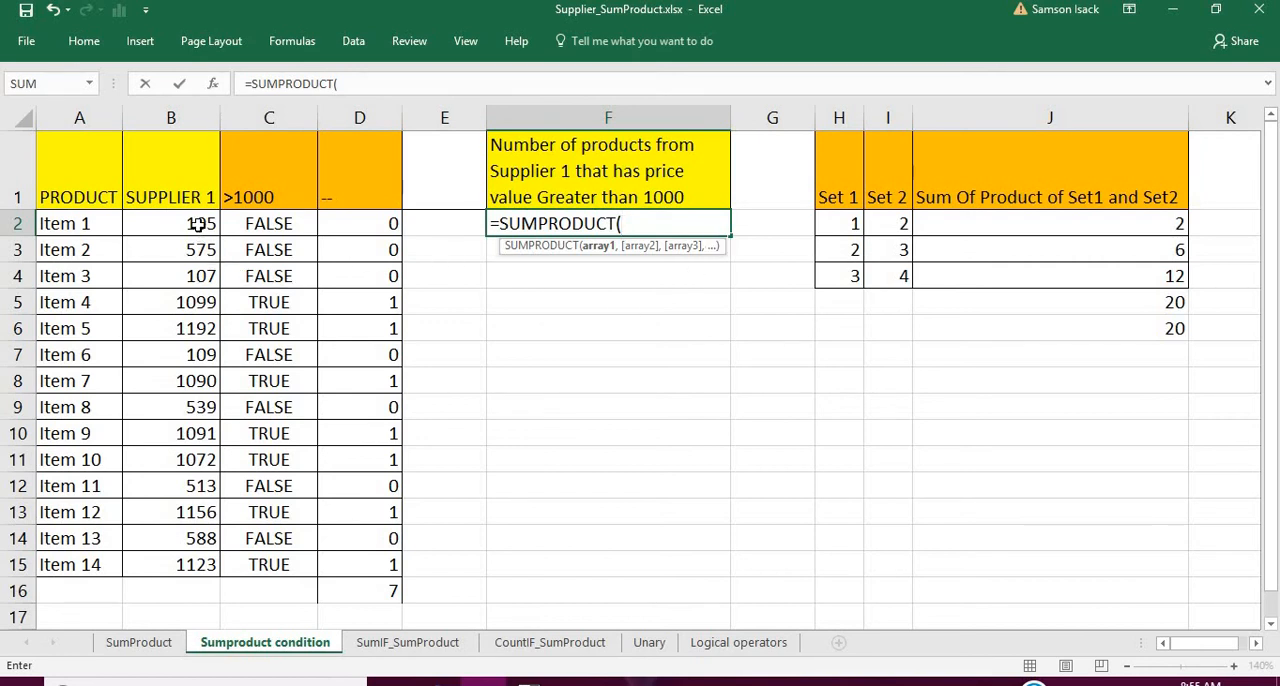
{"action": "left_click_drag", "start_coordinate": [198, 224], "coordinate": [201, 566]}
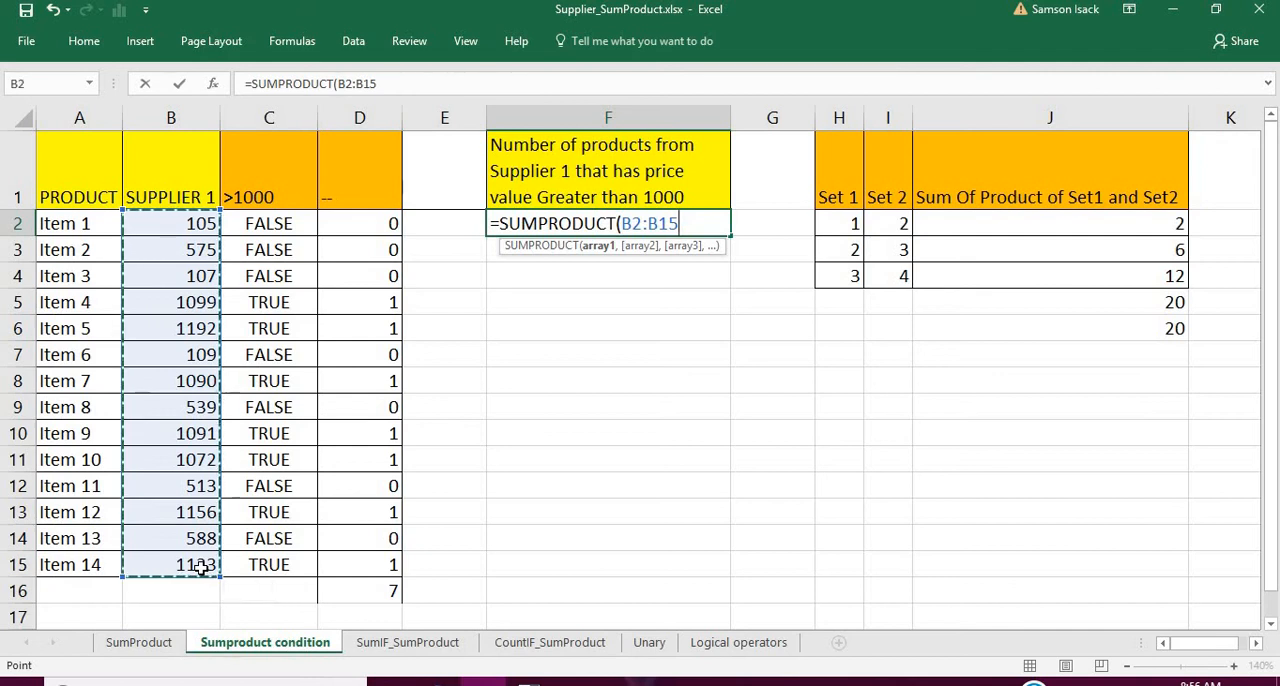
{"action": "type", "text": ">1"}
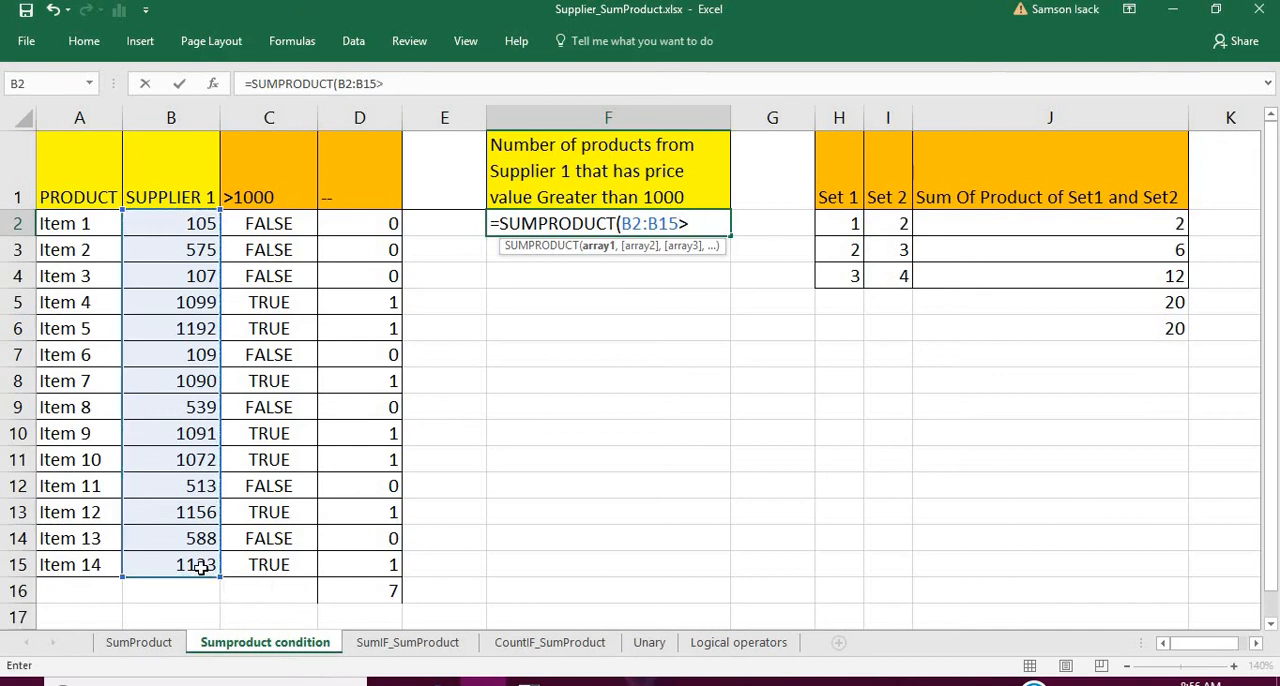
{"action": "type", "text": "000"}
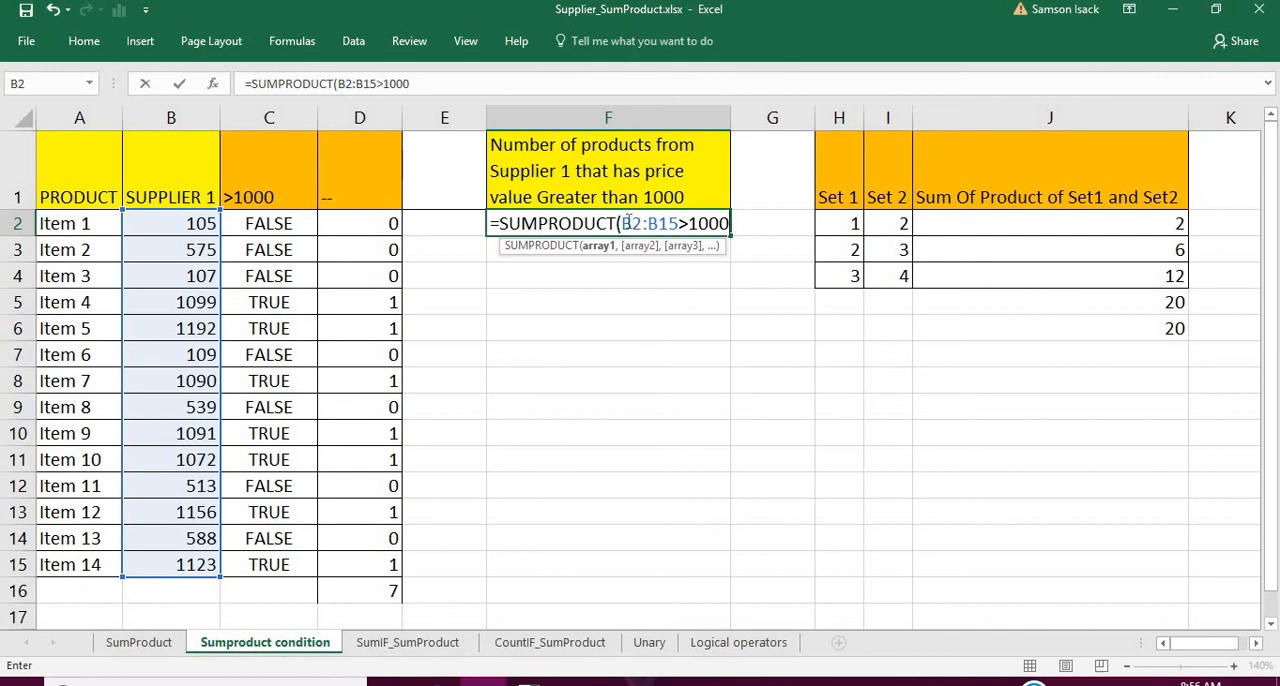
- Wrap the condition in a double unary and close the brackets to complete =SUMPRODUCT(--(B2:B15>1000)) in F2
{"action": "left_click", "coordinate": [623, 223]}
{"action": "type", "text": "--"}
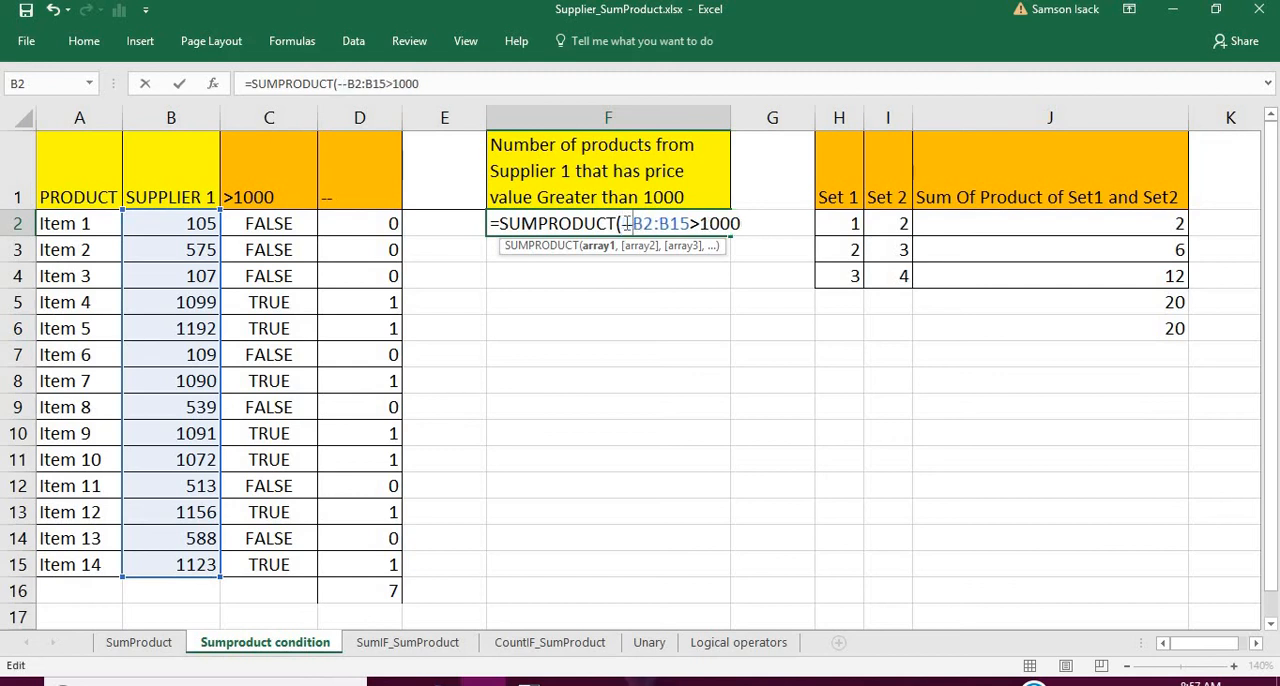
{"action": "type", "text": "("}
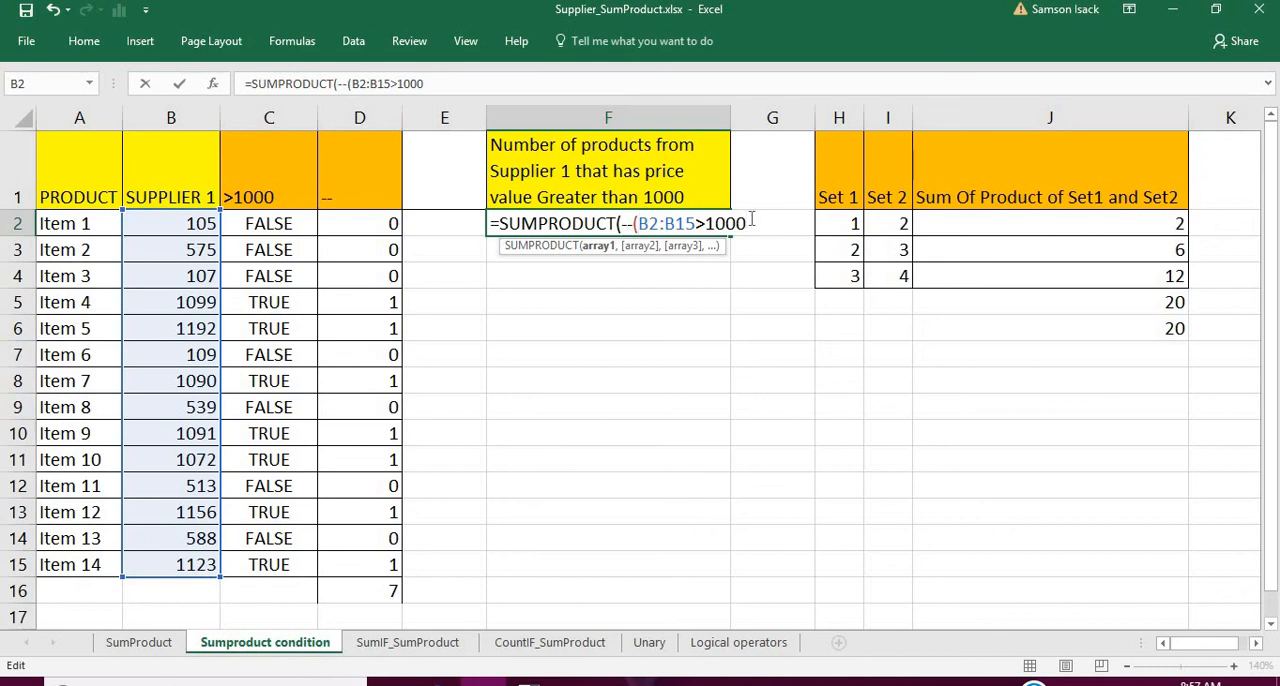
{"action": "type", "text": ")"}
{"action": "type", "text": ")"}
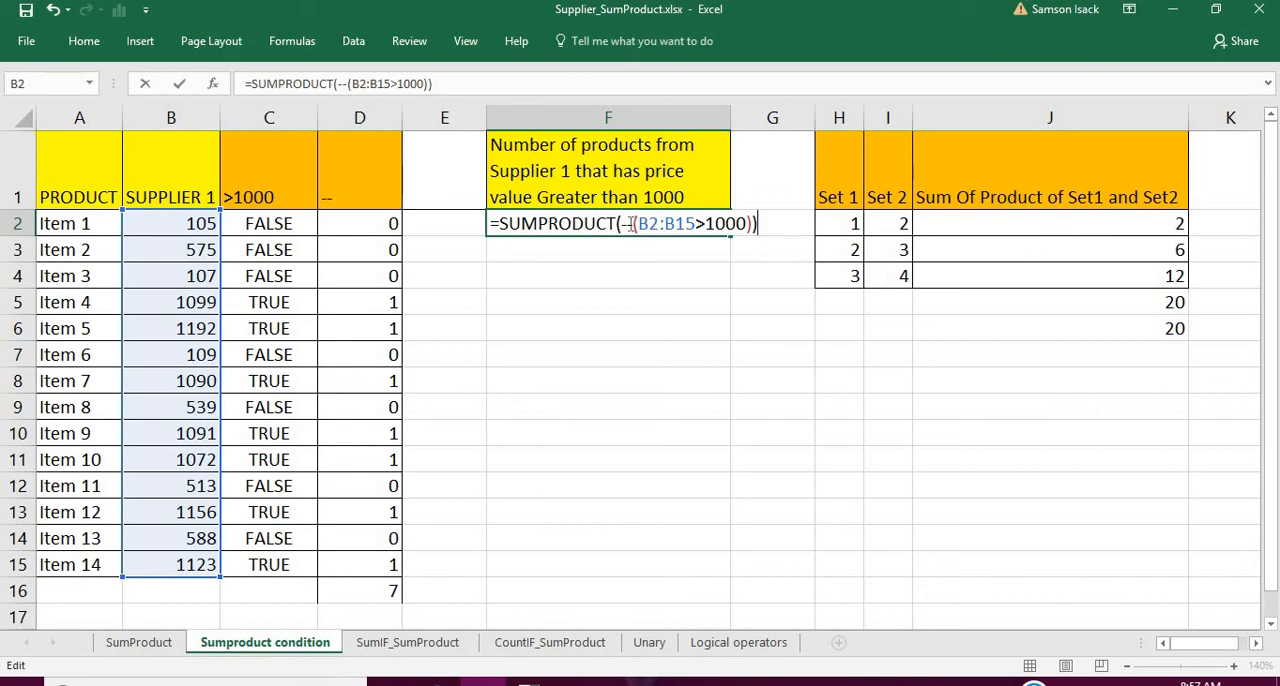
{"action": "left_click_drag", "start_coordinate": [622, 224], "coordinate": [748, 232]}
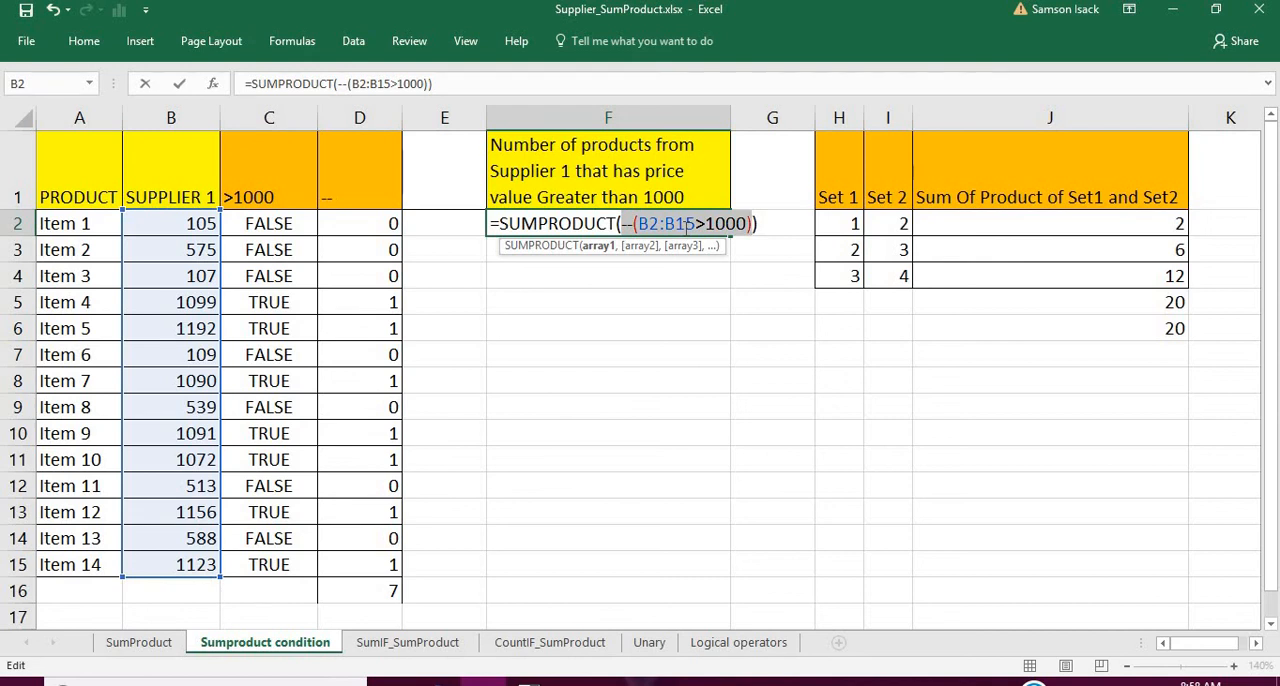
{"action": "key", "text": "Return"}
- Select F2 to review its SUMPRODUCT formula
{"action": "left_click", "coordinate": [684, 228]}
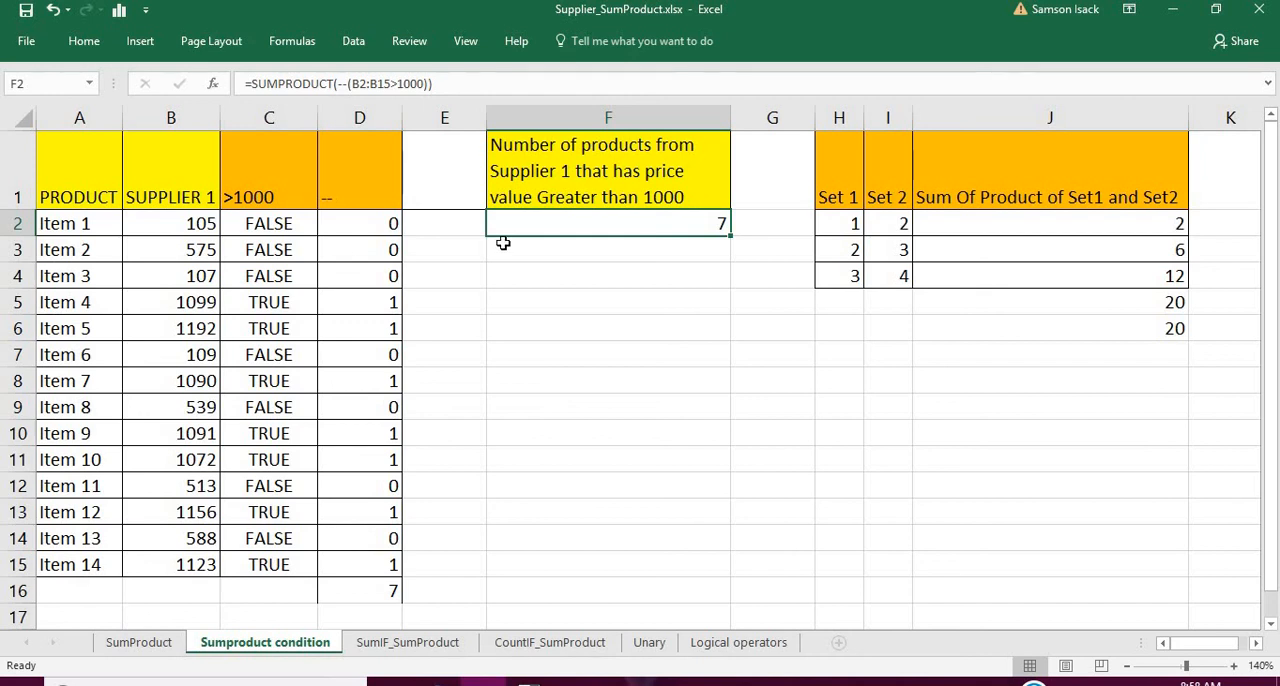
{"action": "left_click", "coordinate": [572, 248]}
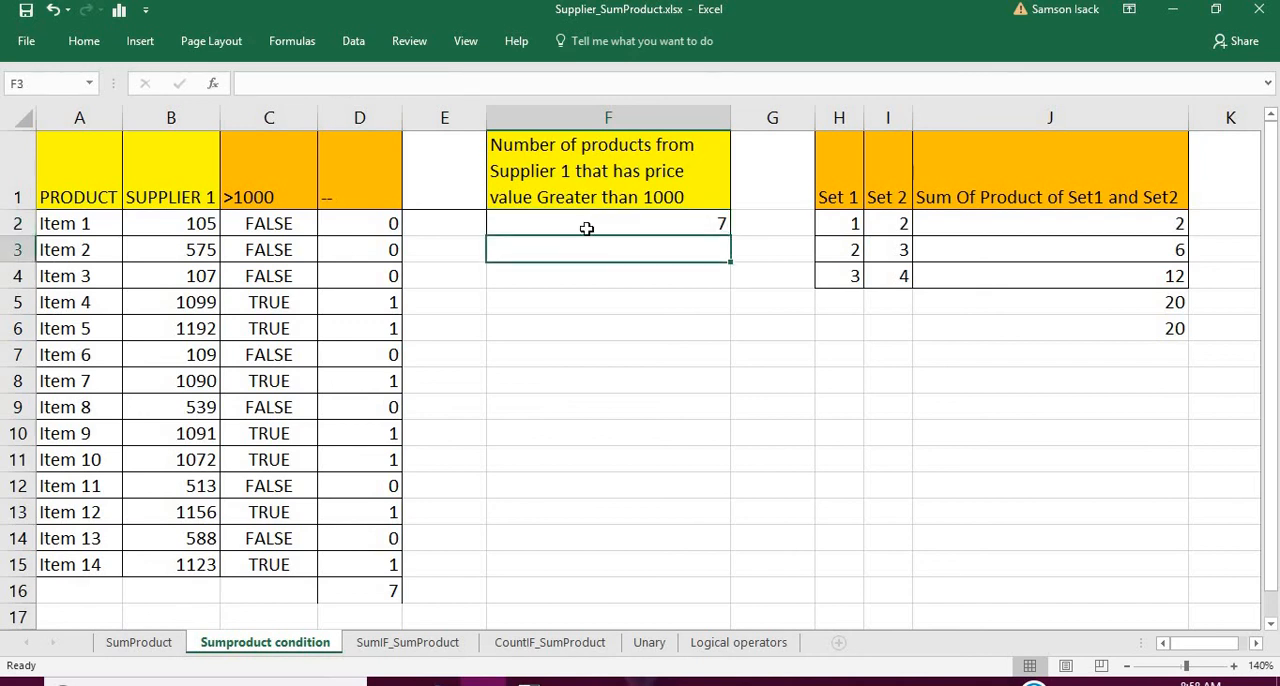
{"action": "left_click", "coordinate": [590, 227]}
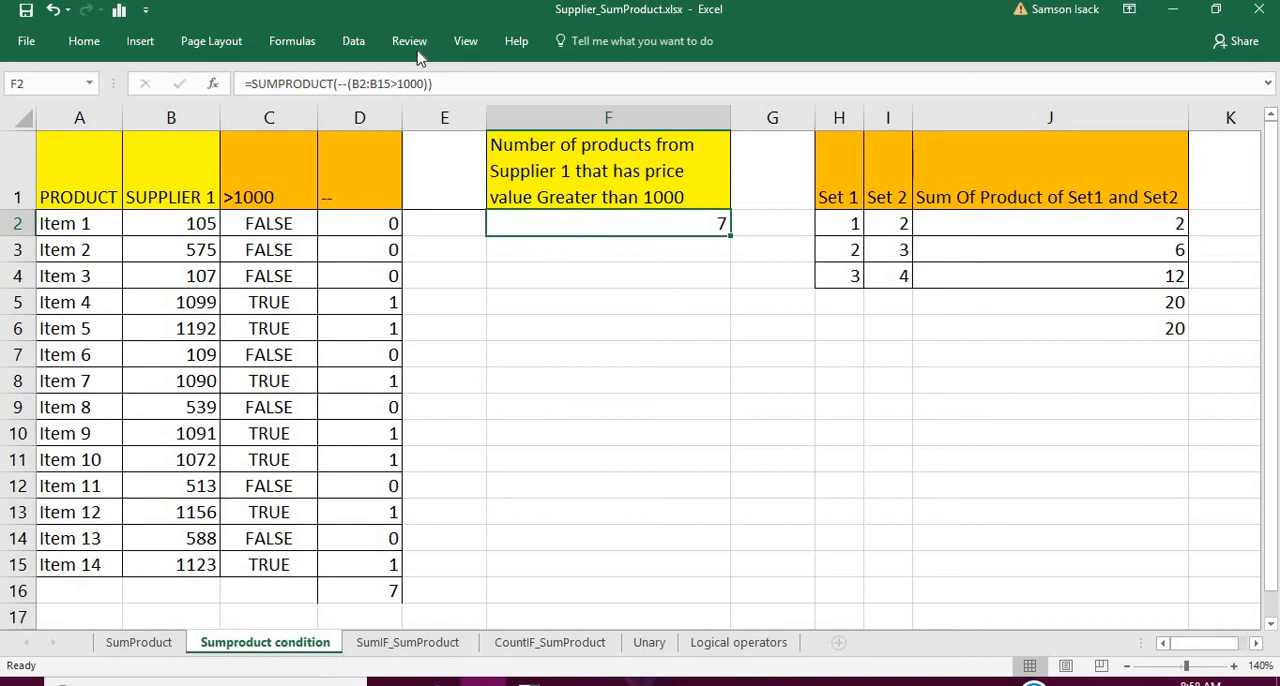